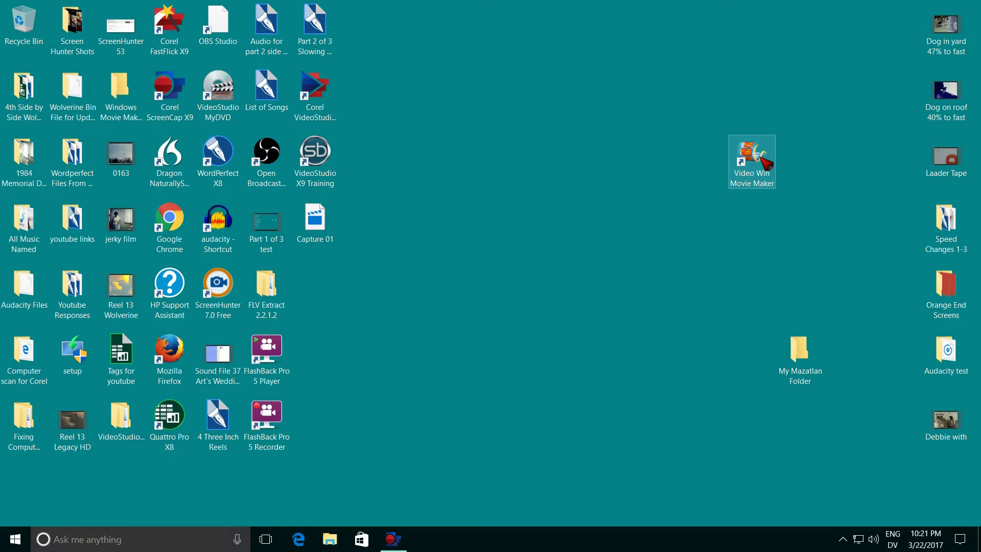
- Open Movie Maker and add the Laader Tape video from the desktop to the new project
{"action": "double_click", "coordinate": [760, 154]}
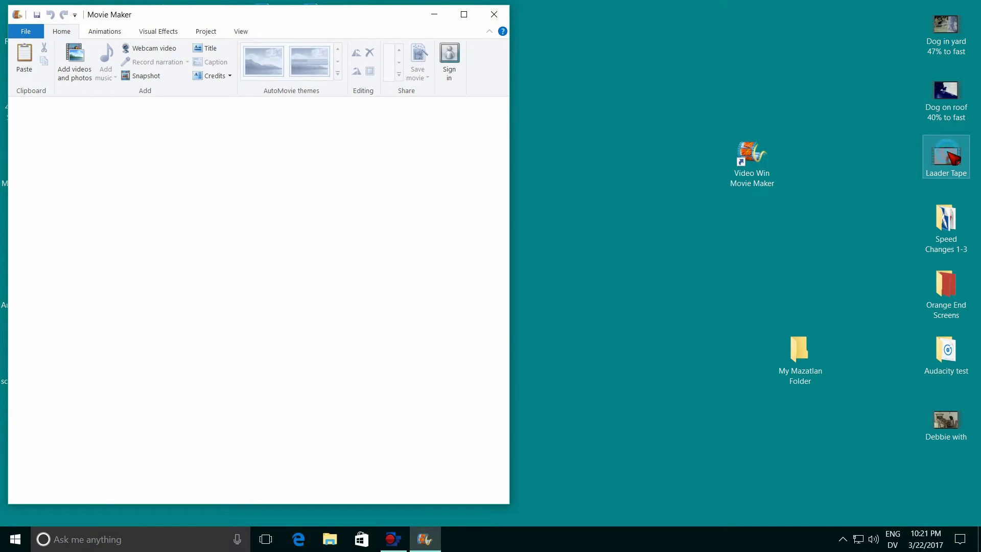
{"action": "left_click_drag", "start_coordinate": [947, 151], "coordinate": [309, 147]}
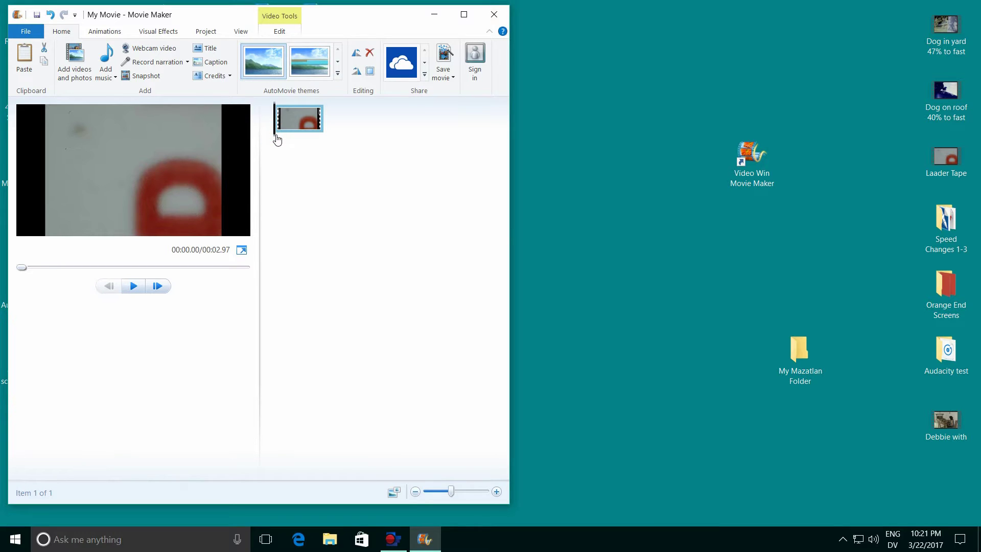
- Split the Laader Tape clip at about 0.53 seconds, delete the leader segment before the split, and preview the remaining beach footage
{"action": "left_click_drag", "start_coordinate": [280, 140], "coordinate": [288, 141]}
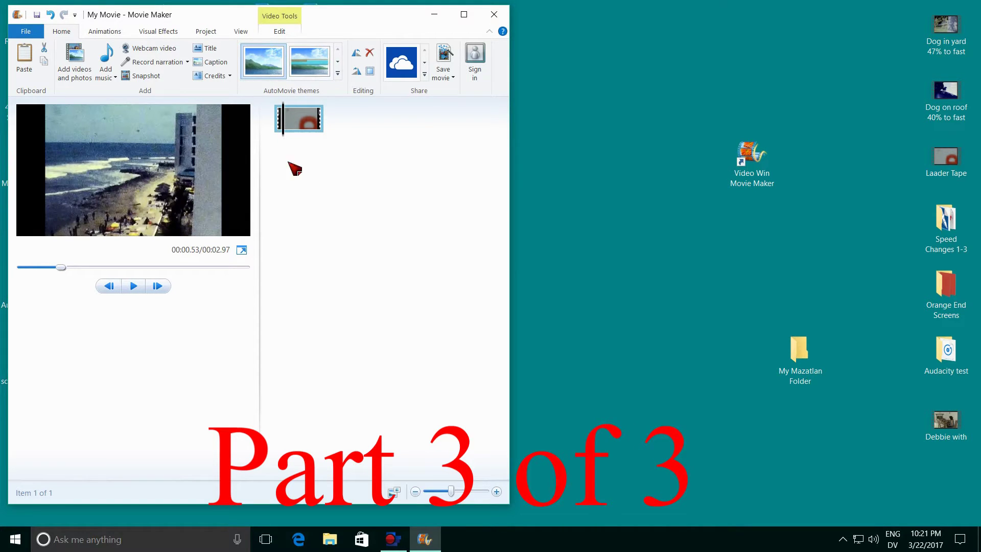
{"action": "left_click", "coordinate": [276, 15]}
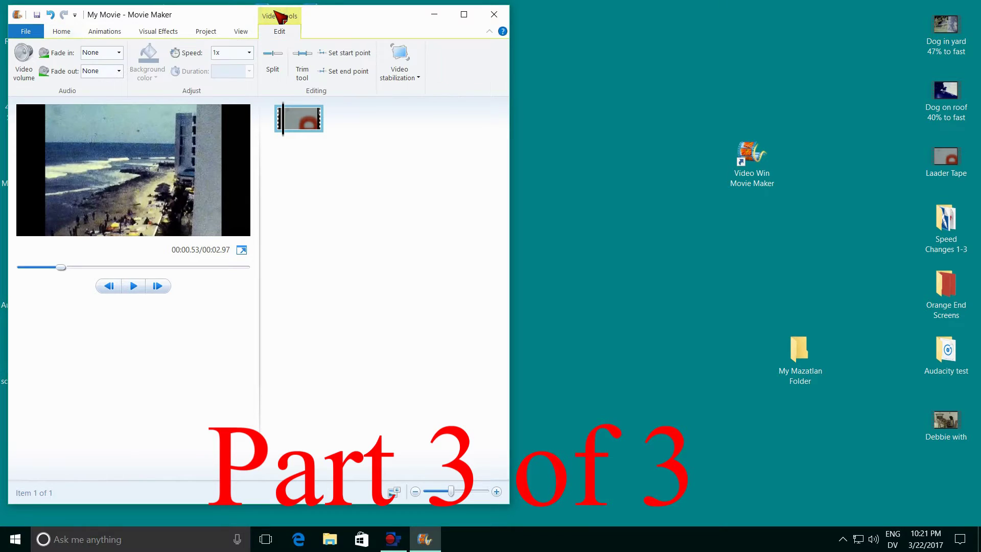
{"action": "left_click", "coordinate": [272, 68]}
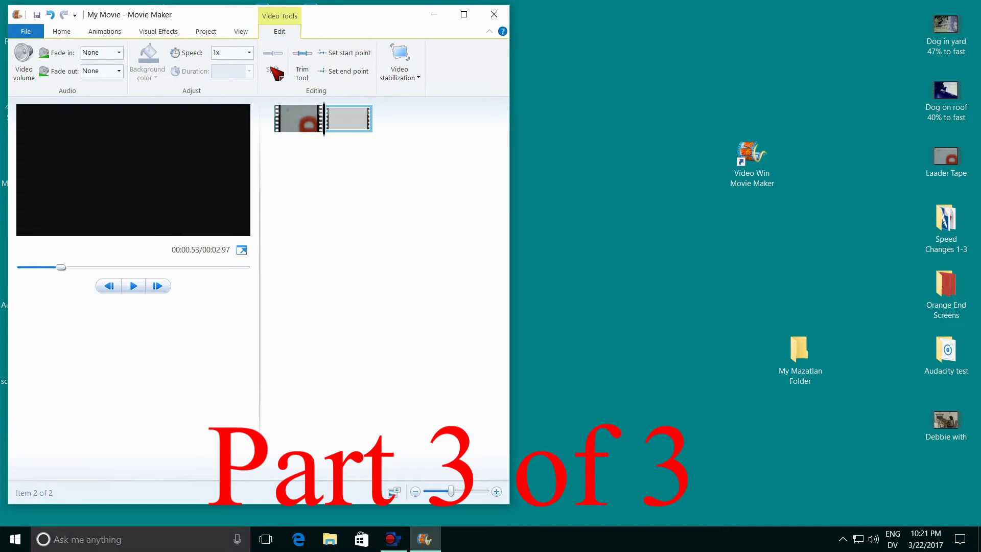
{"action": "left_click", "coordinate": [298, 124]}
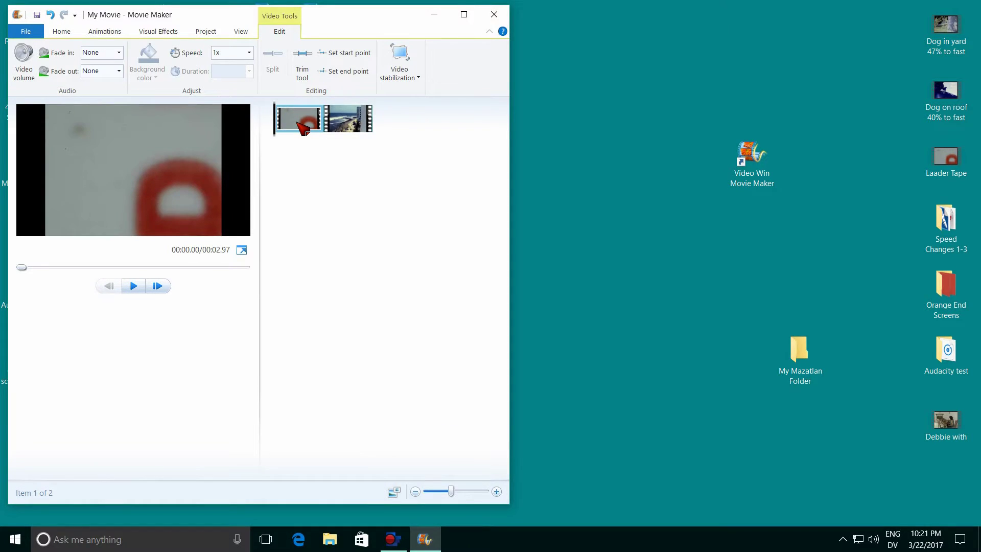
{"action": "key", "text": "Delete"}
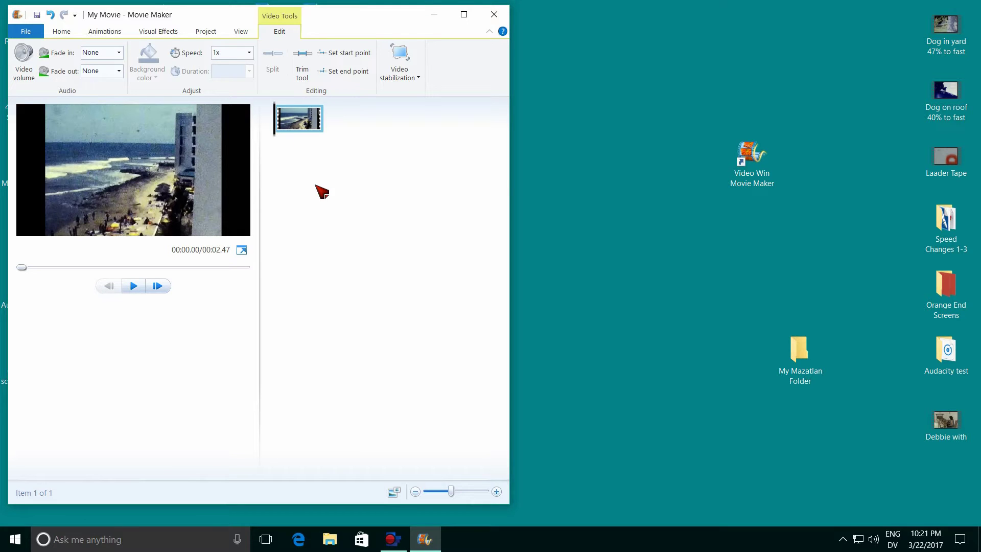
{"action": "left_click", "coordinate": [133, 286]}
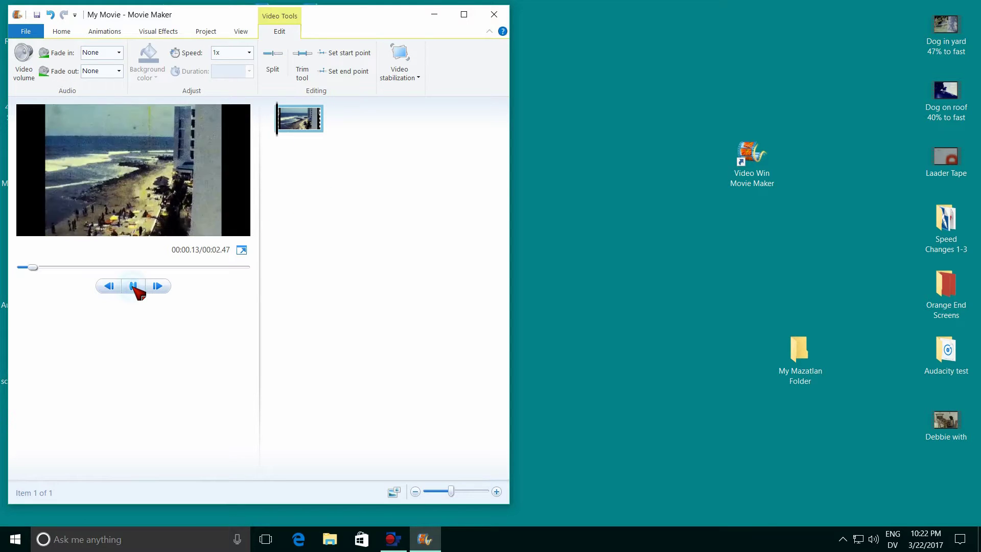
{"action": "left_click", "coordinate": [134, 286]}
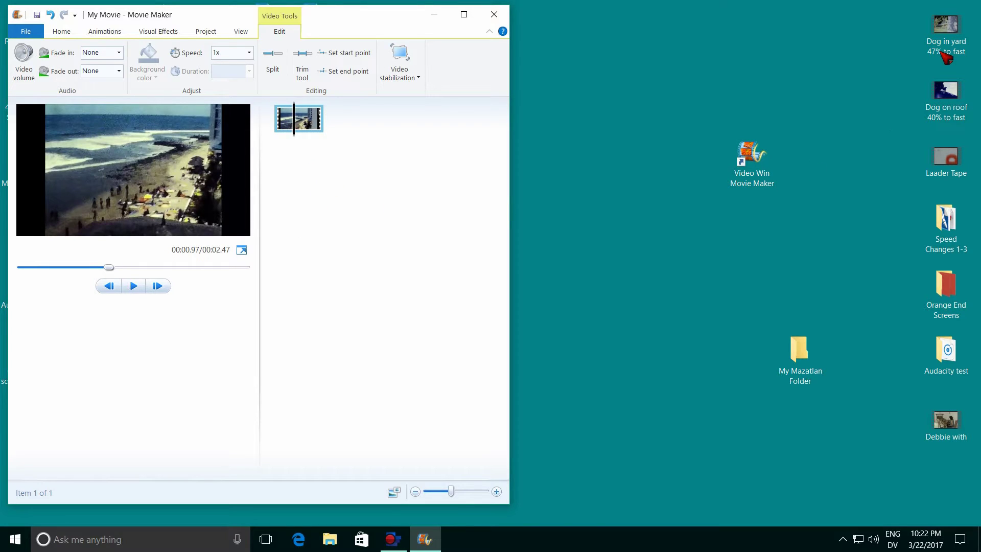
- Append the desktop videos "Dog in yard 47% to fast" and "Dog on roof 40% to fast" after the beach clip
{"action": "left_click_drag", "start_coordinate": [949, 23], "coordinate": [353, 117]}
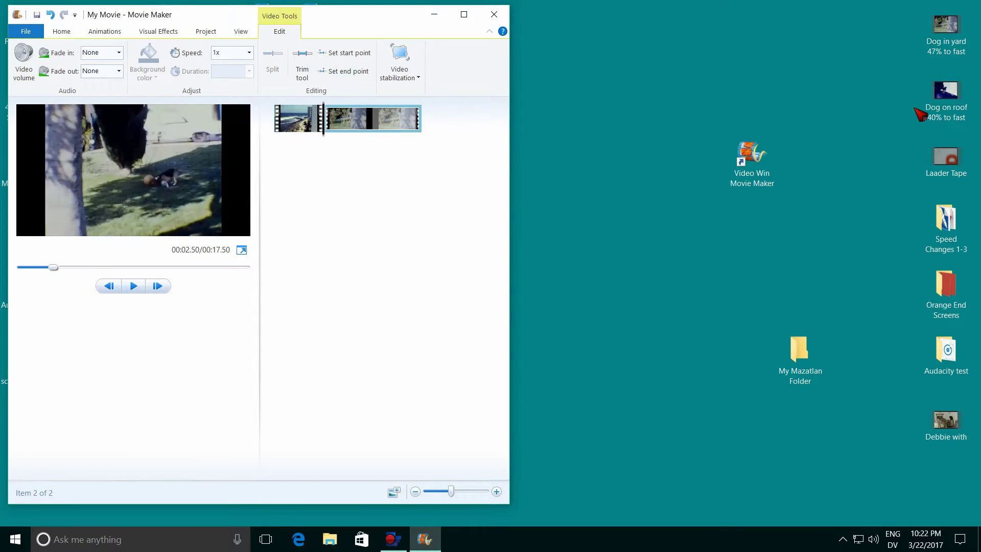
{"action": "left_click", "coordinate": [954, 94]}
{"action": "left_click_drag", "start_coordinate": [954, 94], "coordinate": [456, 118]}
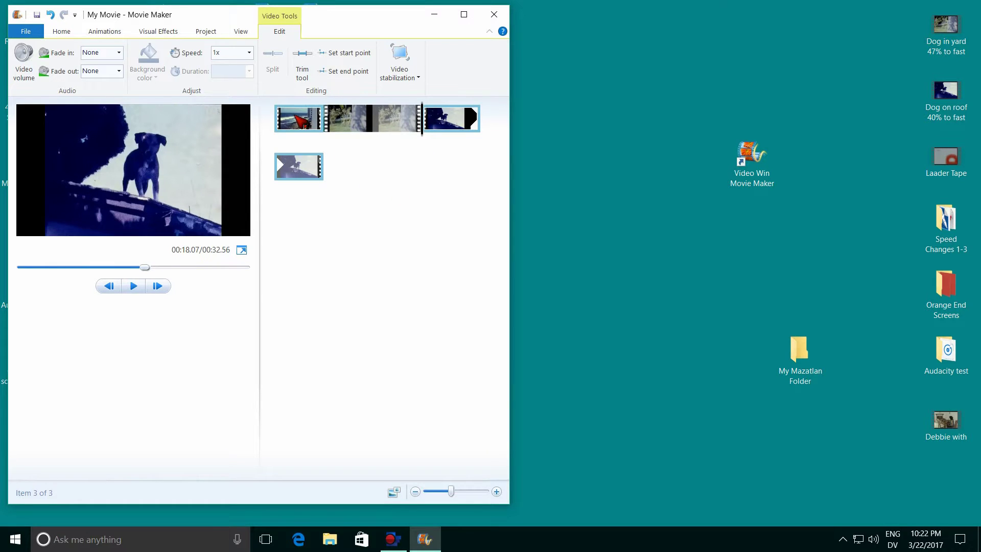
- Set the playback speed of the beach clip to 0.6x
{"action": "left_click", "coordinate": [302, 123]}
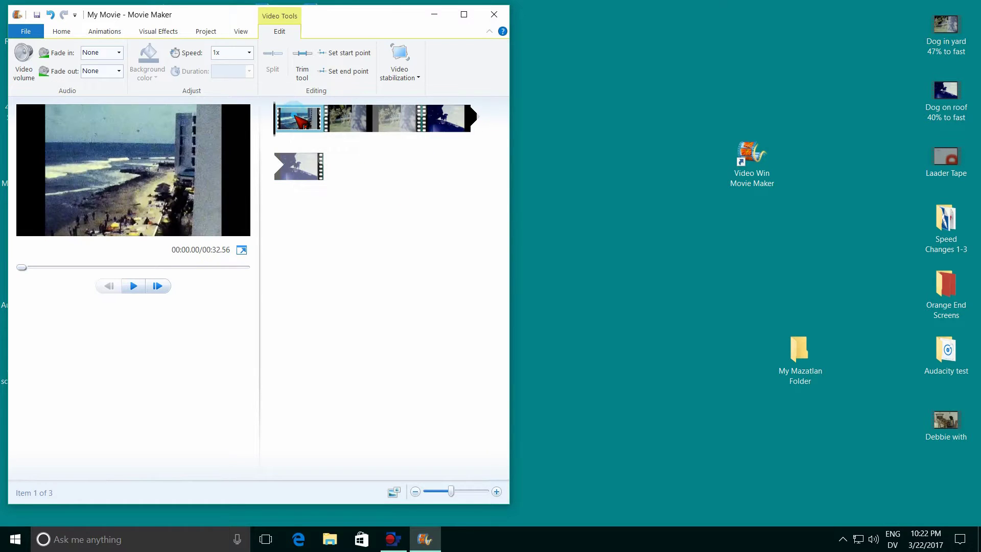
{"action": "left_click", "coordinate": [230, 60]}
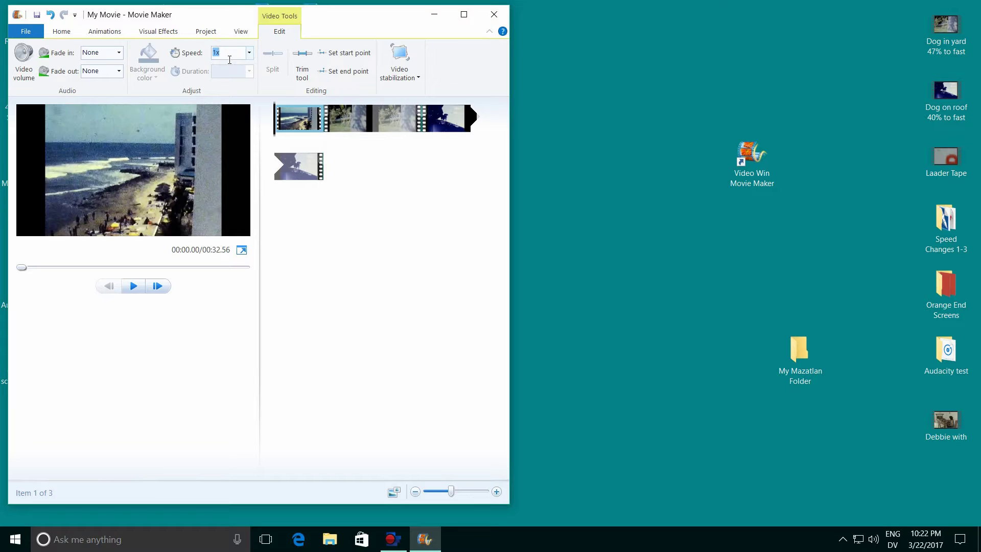
{"action": "key", "text": "Return"}
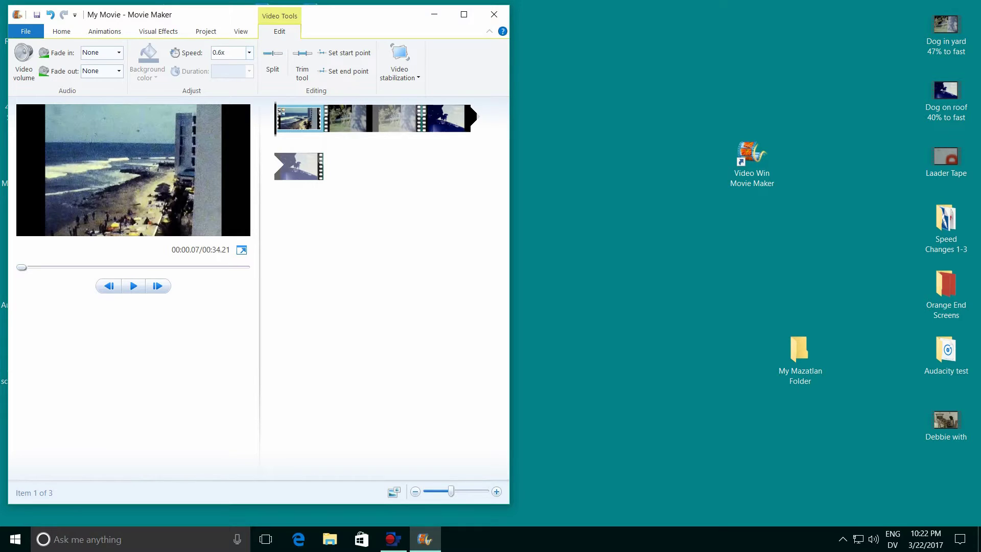
- Set the playback speed of the dog in yard clip to 0.533x
{"action": "left_click", "coordinate": [353, 131]}
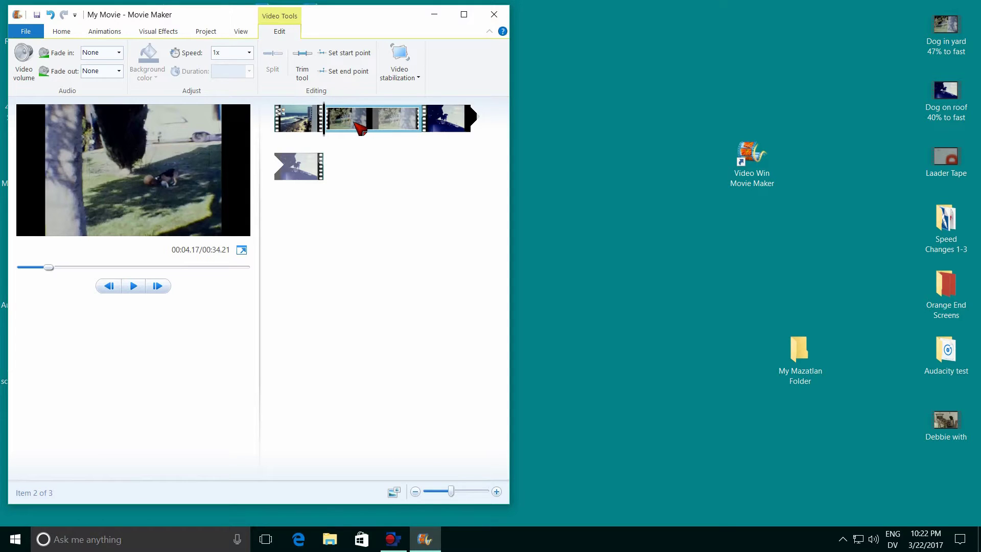
{"action": "left_click", "coordinate": [234, 57]}
{"action": "key", "text": "Return"}
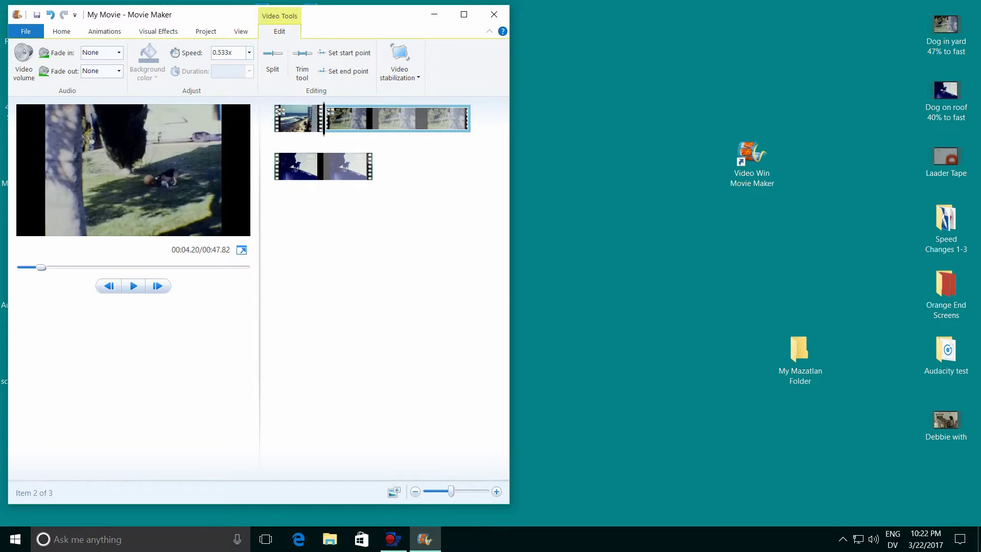
- Set the playback speed of the dog on roof clip to 0.6x
{"action": "mouse_move", "coordinate": [305, 166]}
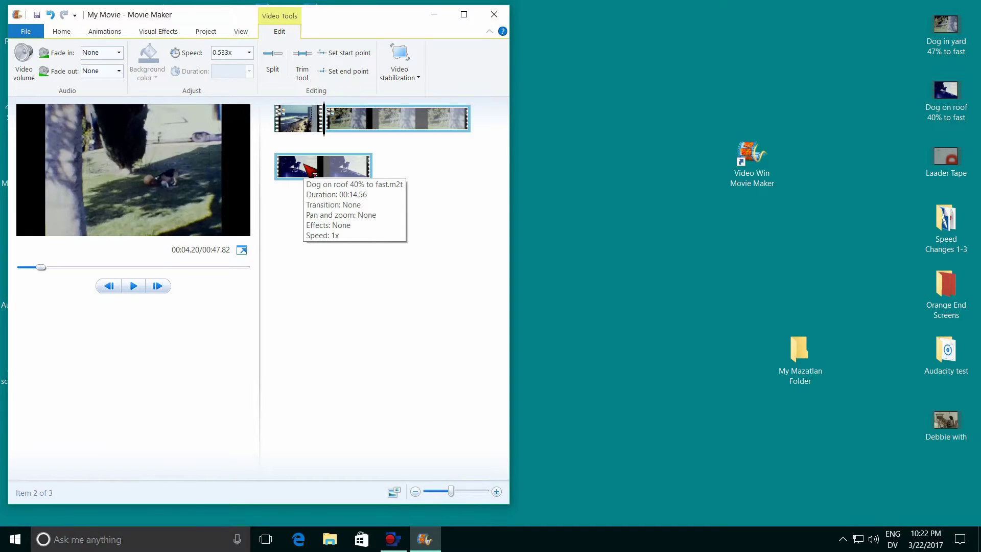
{"action": "left_click", "coordinate": [309, 168]}
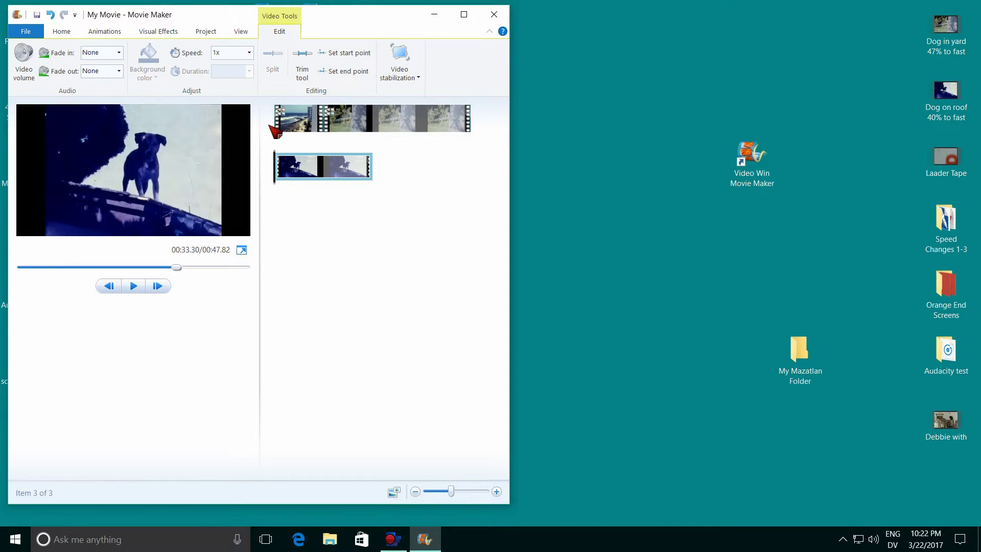
{"action": "left_click", "coordinate": [230, 59]}
{"action": "type", "text": ".6"}
{"action": "key", "text": "Return"}
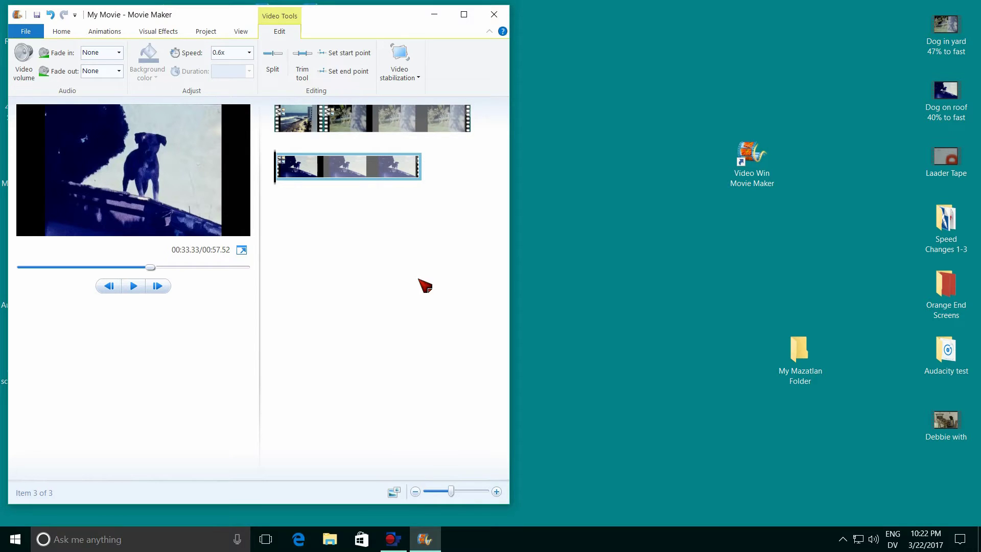
- Save the project to the Desktop under the name aaaa
{"action": "left_click", "coordinate": [25, 33]}
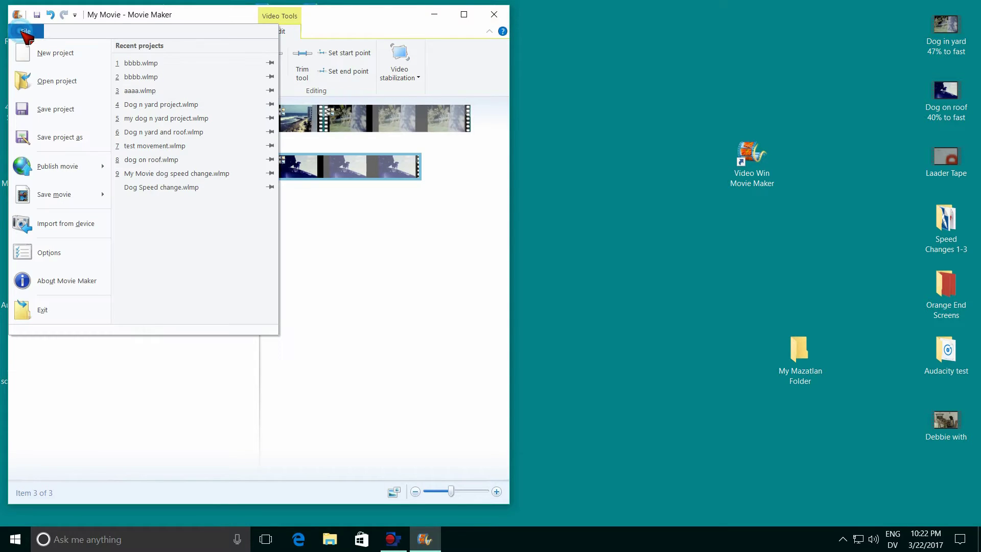
{"action": "left_click", "coordinate": [52, 137]}
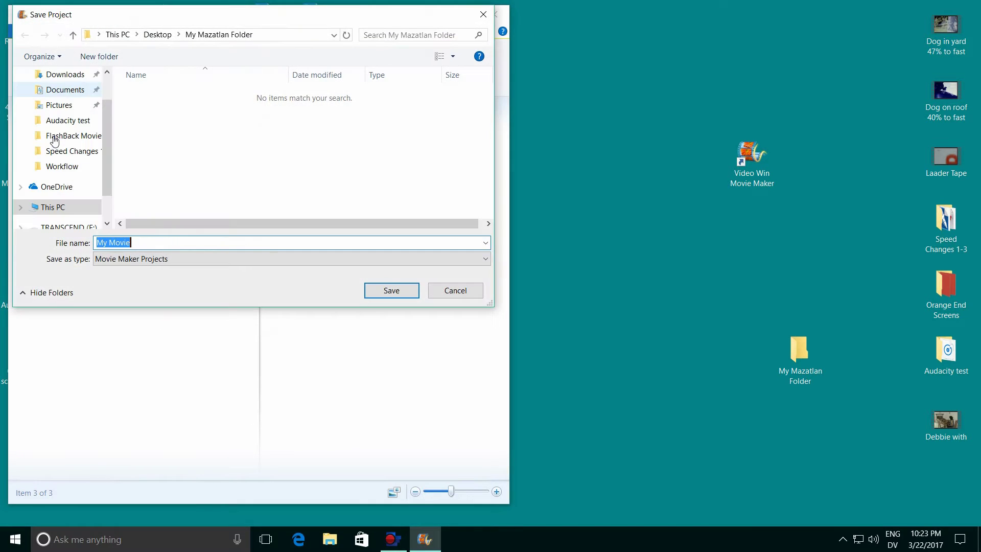
{"action": "left_click", "coordinate": [160, 36]}
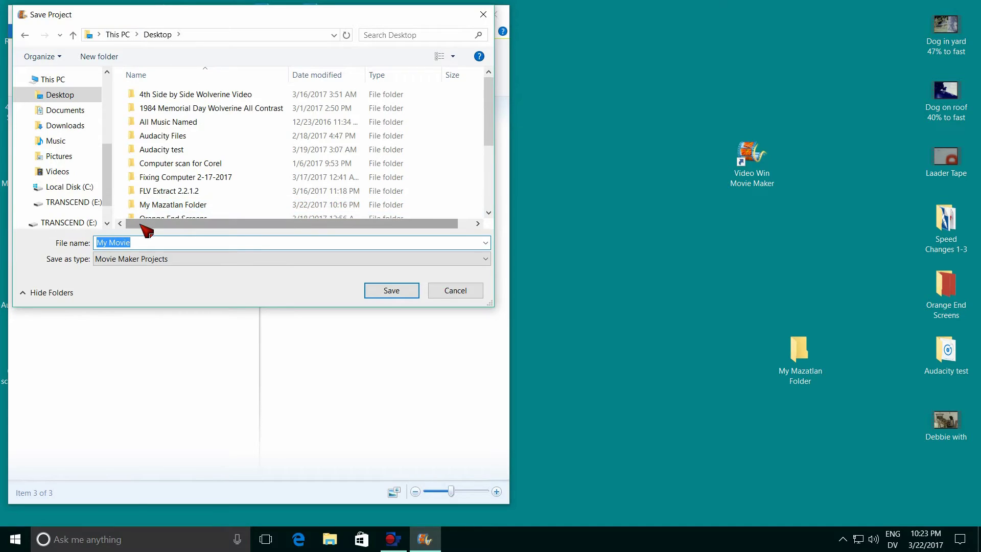
{"action": "key", "text": "BackSpace"}
{"action": "type", "text": "aaaa"}
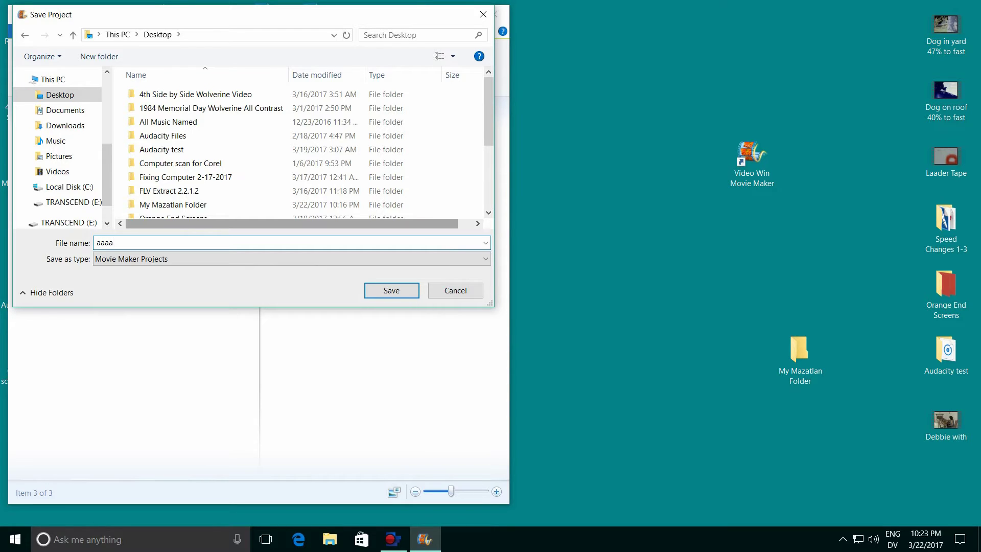
{"action": "left_click", "coordinate": [397, 291]}
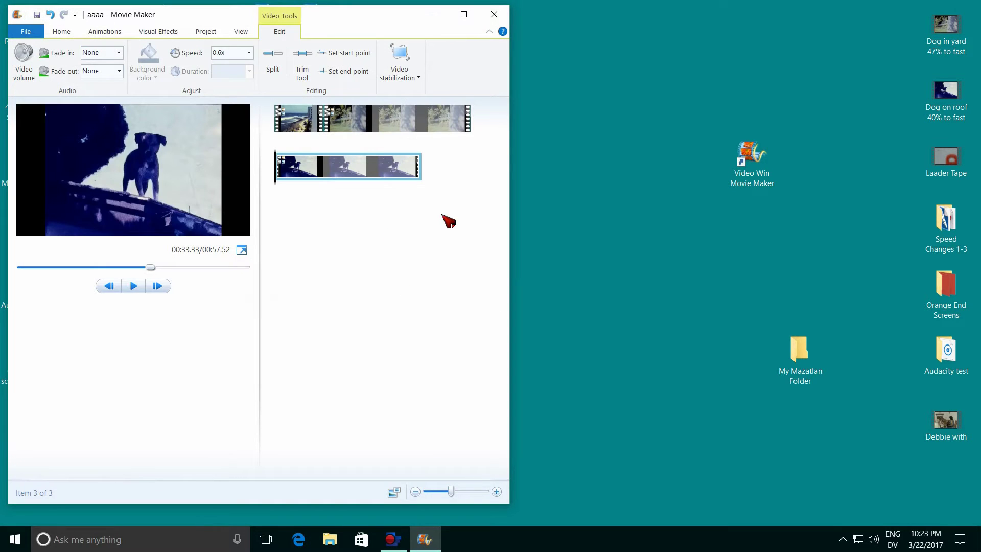
- Check the desktop for the saved aaaa project file and close Movie Maker
{"action": "left_click", "coordinate": [434, 16]}
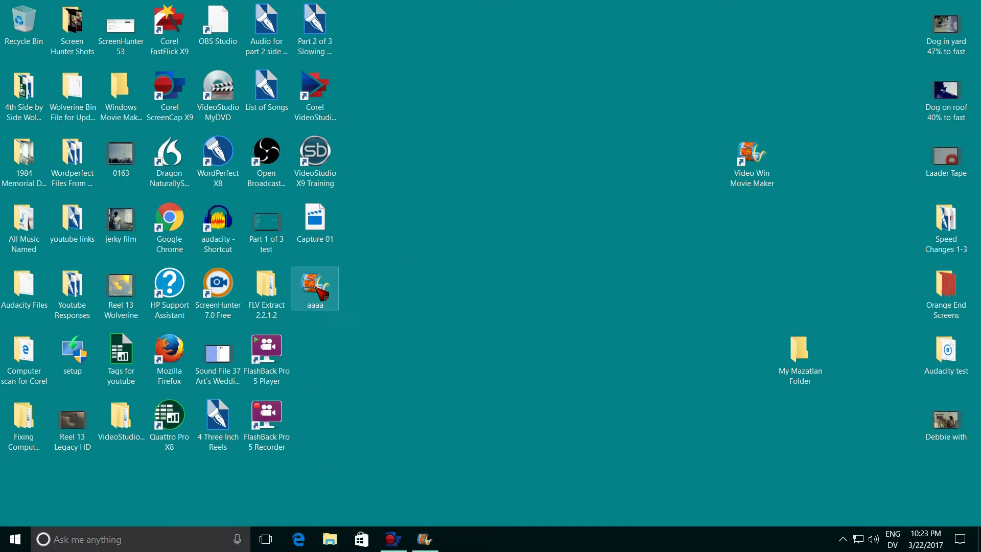
{"action": "left_click", "coordinate": [424, 539]}
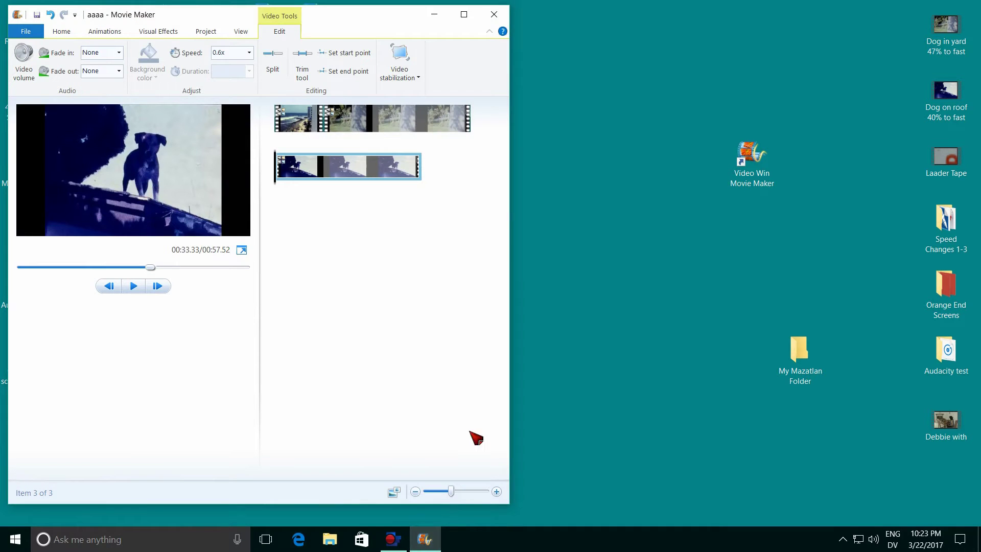
{"action": "left_click", "coordinate": [493, 15]}
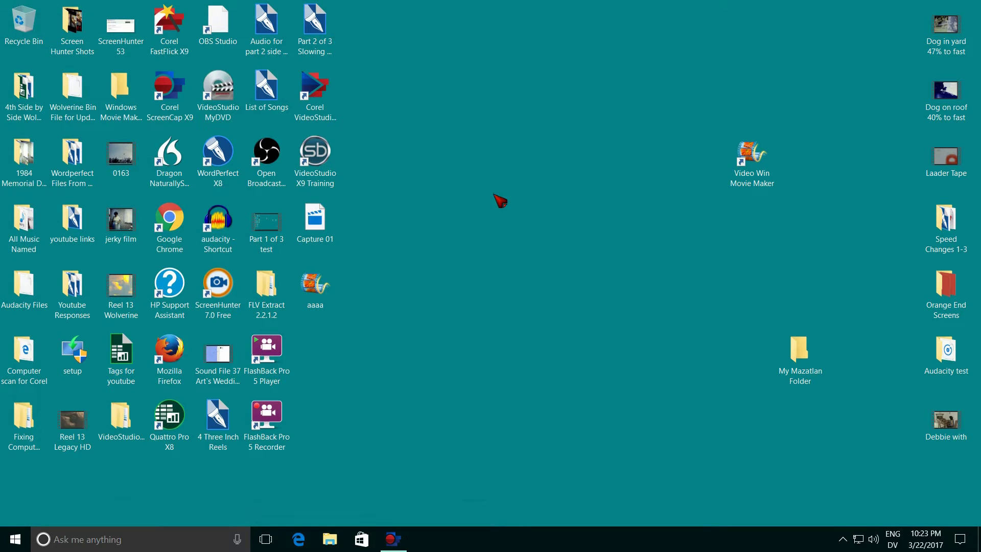
- Move the aaaa project file on the desktop to the empty area near the Video Win Movie Maker shortcut
{"action": "left_click", "coordinate": [491, 254]}
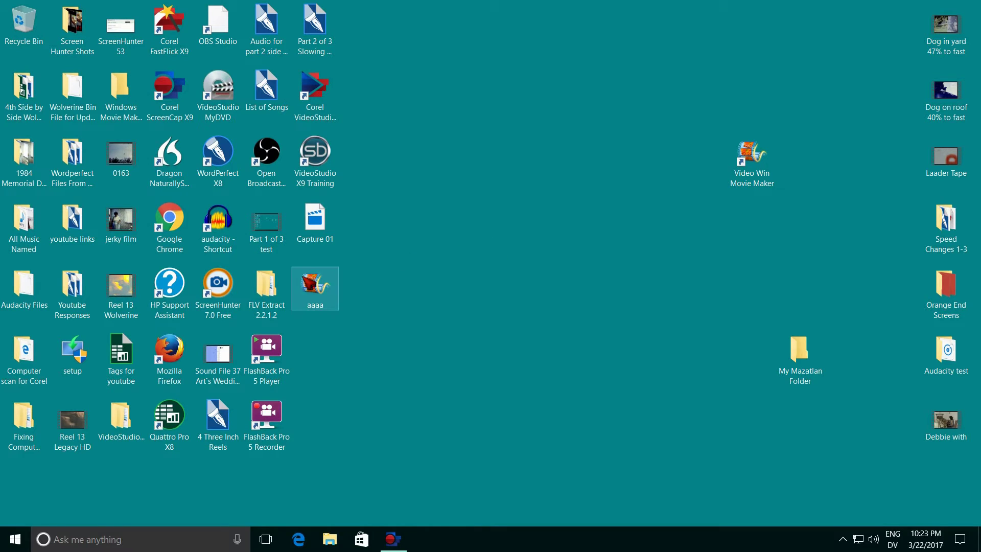
{"action": "left_click_drag", "start_coordinate": [312, 287], "coordinate": [682, 256]}
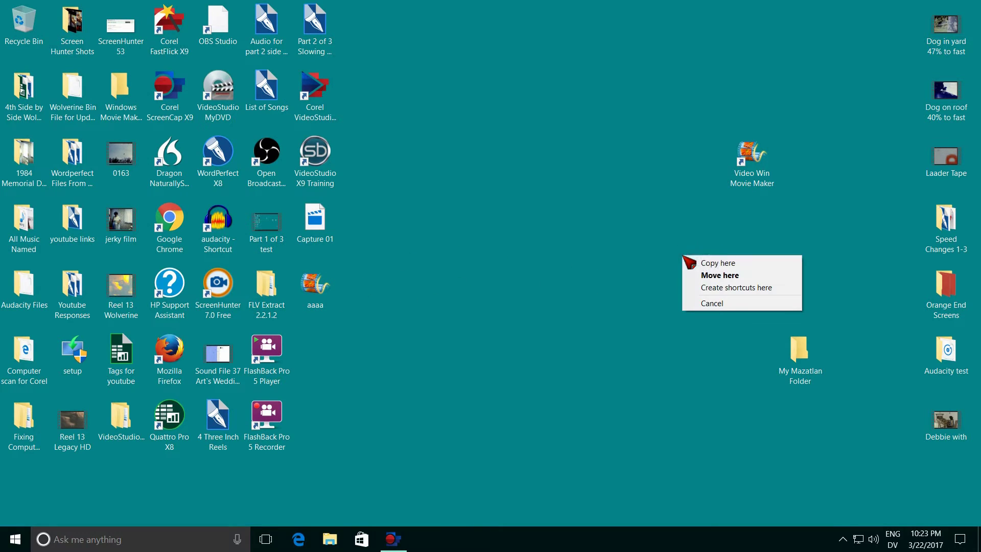
{"action": "left_click", "coordinate": [718, 276]}
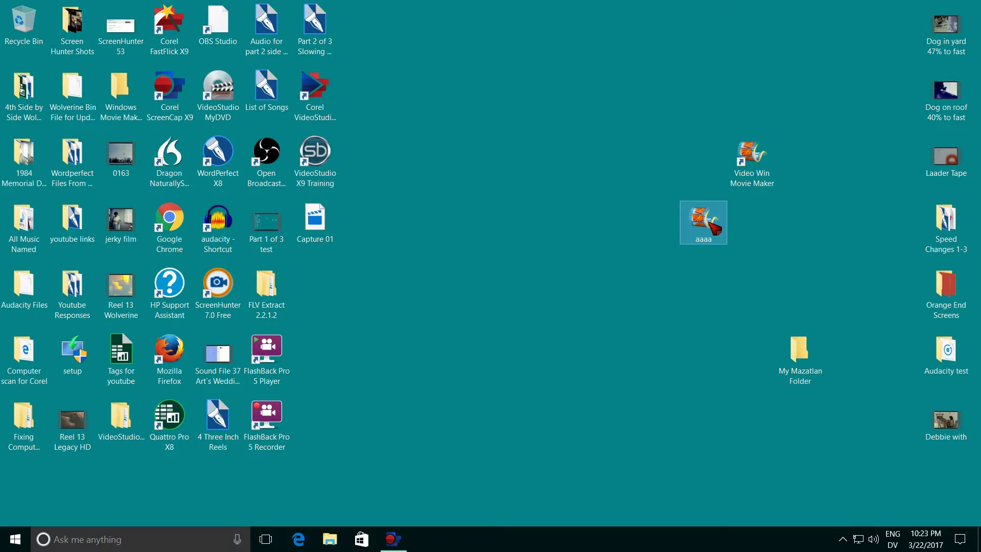
- Reopen the aaaa project from the desktop to check its clips, and close it again
{"action": "mouse_move", "coordinate": [713, 225]}
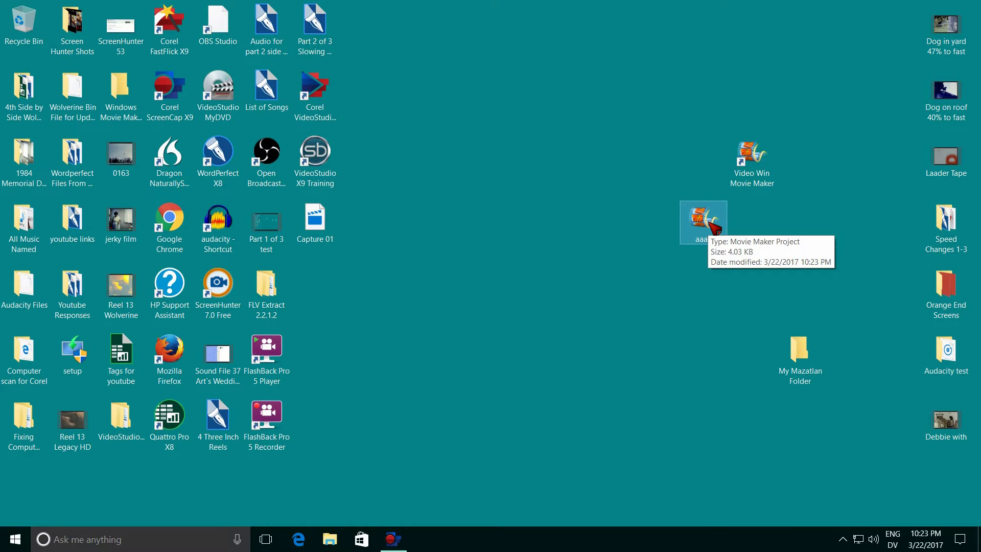
{"action": "double_click", "coordinate": [712, 225]}
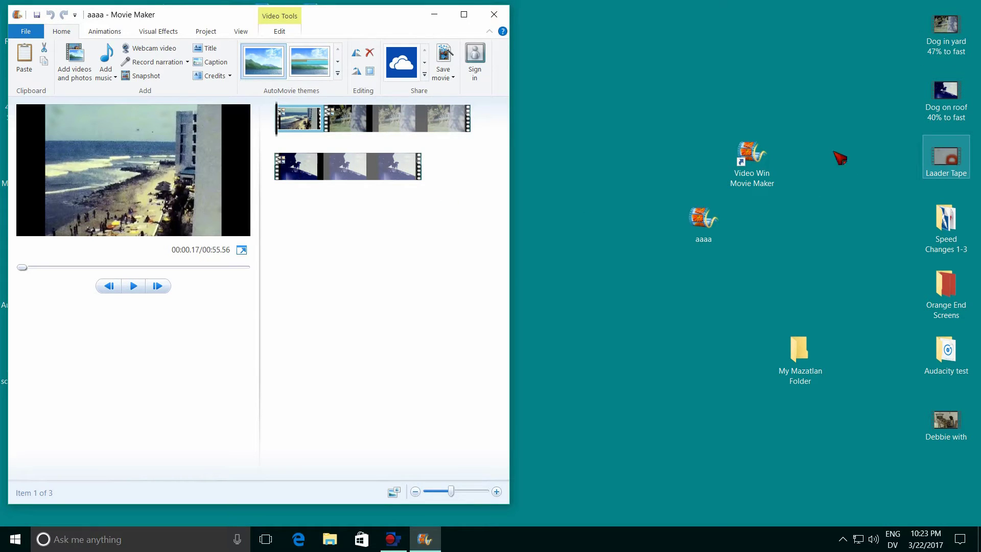
{"action": "left_click", "coordinate": [282, 121]}
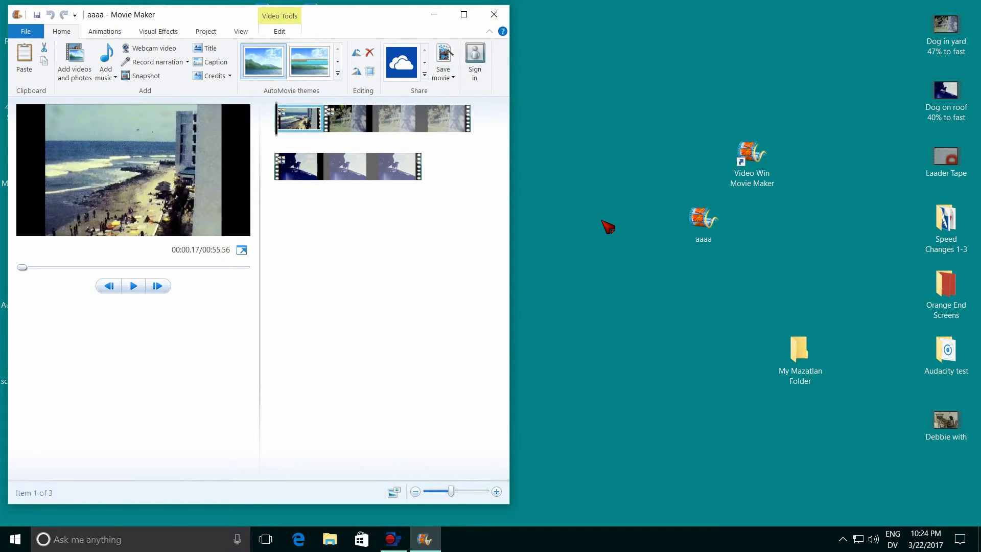
{"action": "key", "text": "alt+F4"}
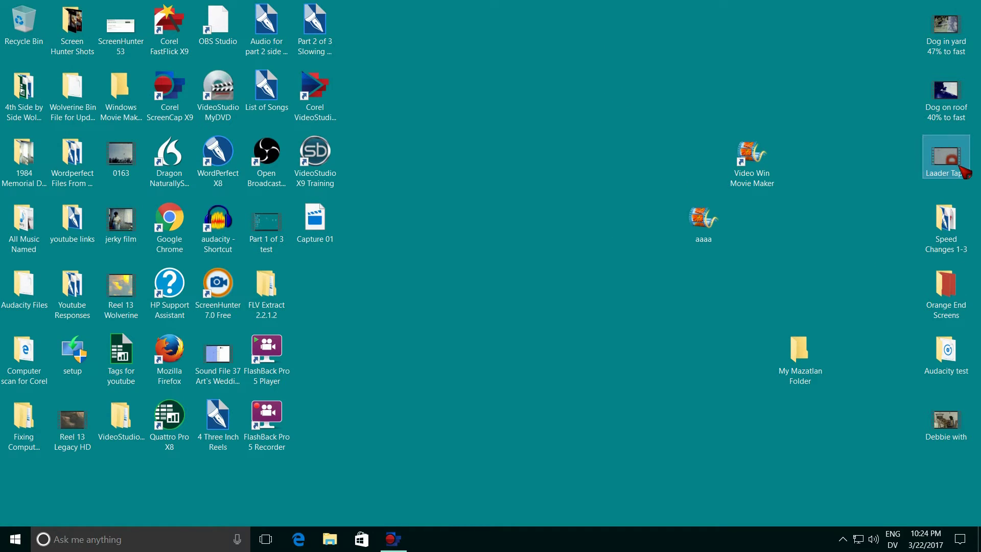
- Rename the Laader Tape clip on the desktop to Leader Tape and open the aaaa project to check its clips
{"action": "right_click", "coordinate": [941, 162]}
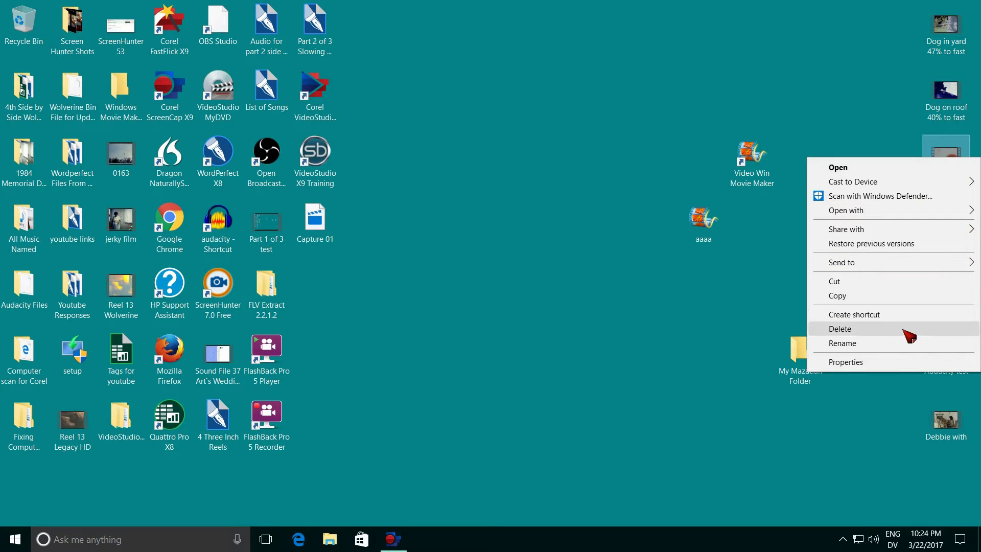
{"action": "left_click", "coordinate": [897, 347]}
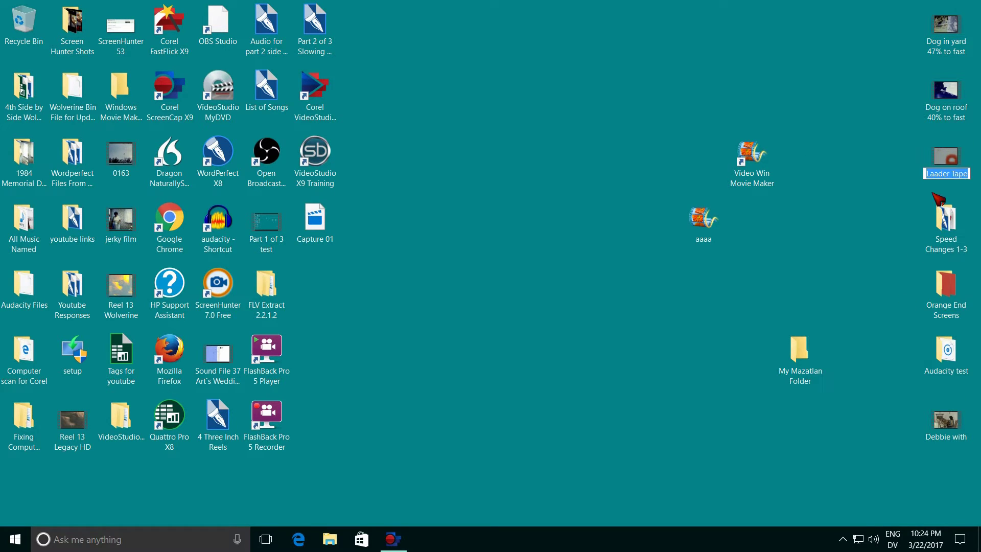
{"action": "left_click", "coordinate": [942, 175]}
{"action": "key", "text": "BackSpace"}
{"action": "type", "text": "e"}
{"action": "key", "text": "Return"}
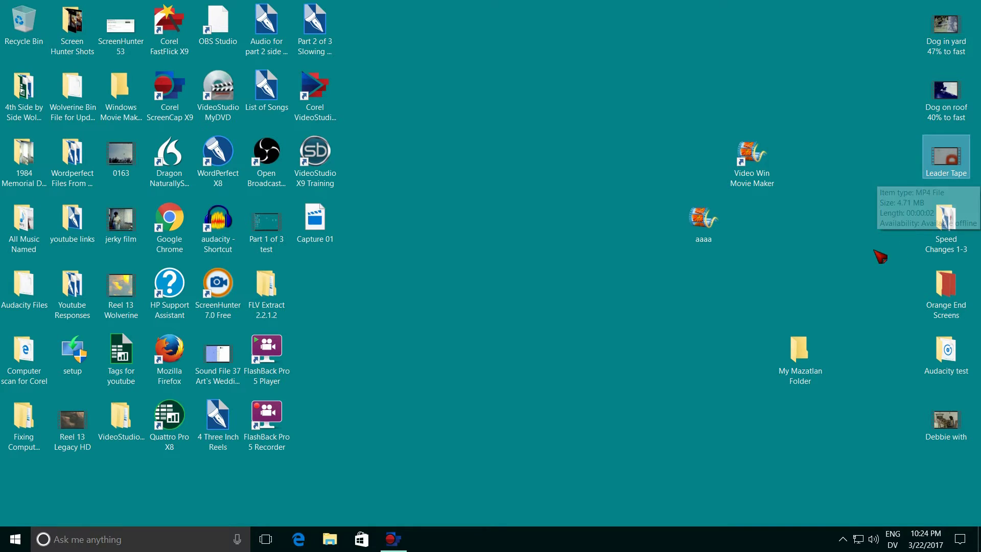
{"action": "double_click", "coordinate": [704, 225]}
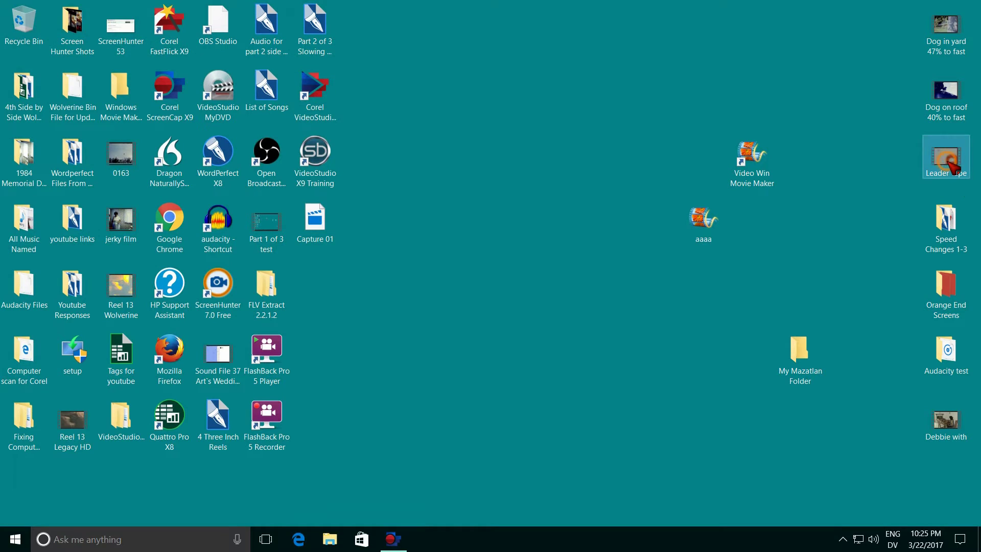
- Restore the leader clip's name on the desktop to Laader Tape and open the aaaa project to check its clips again
{"action": "right_click", "coordinate": [951, 165]}
{"action": "left_click", "coordinate": [874, 349]}
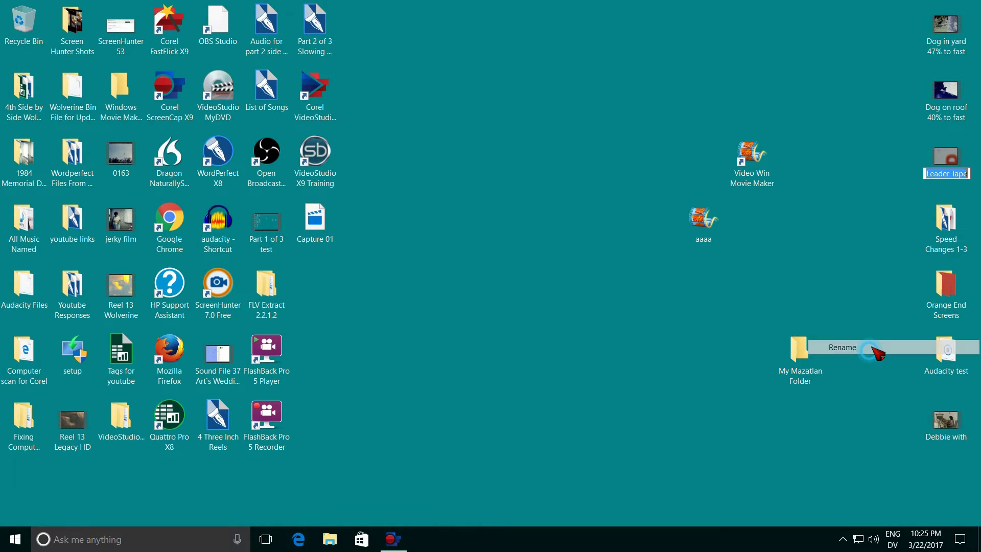
{"action": "left_click", "coordinate": [934, 174]}
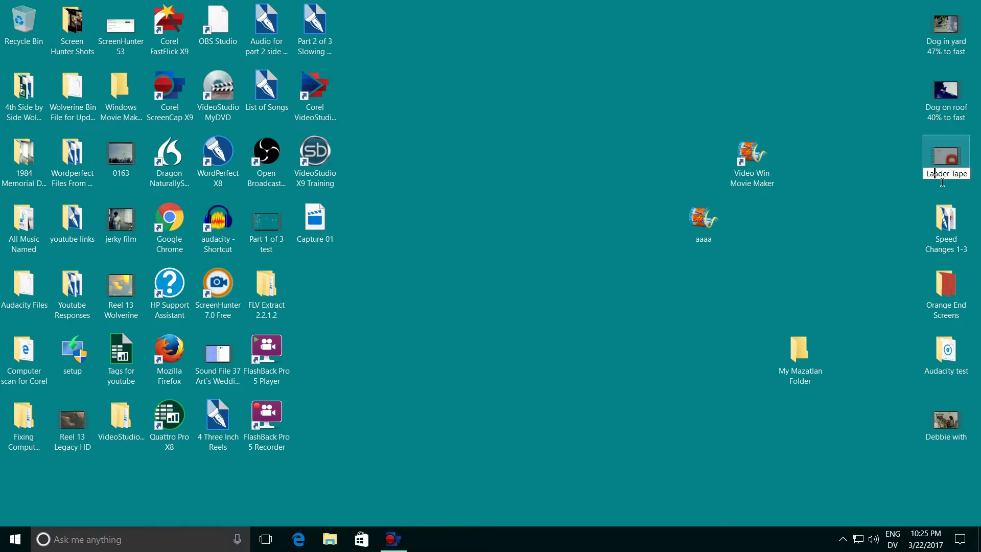
{"action": "key", "text": "Return"}
{"action": "left_click", "coordinate": [817, 227]}
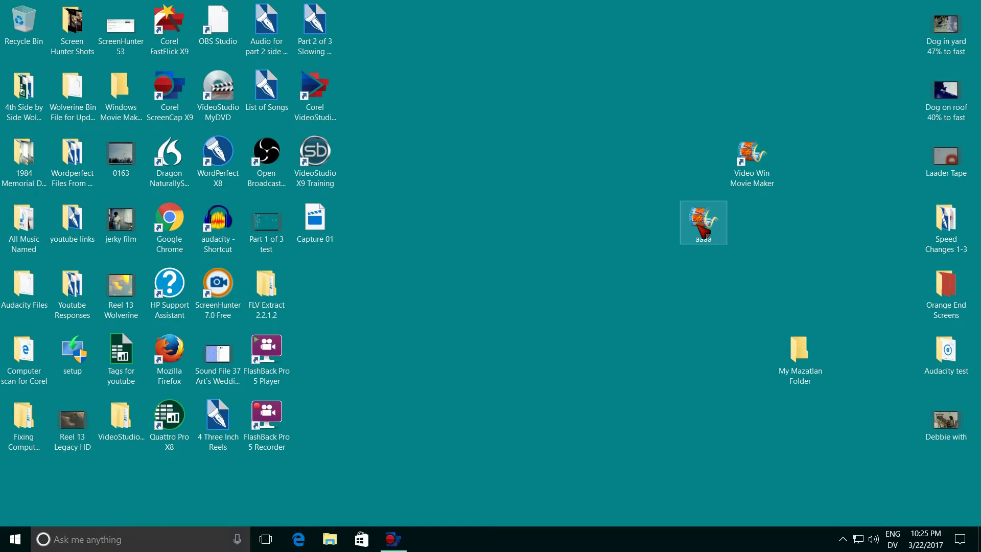
{"action": "double_click", "coordinate": [704, 225]}
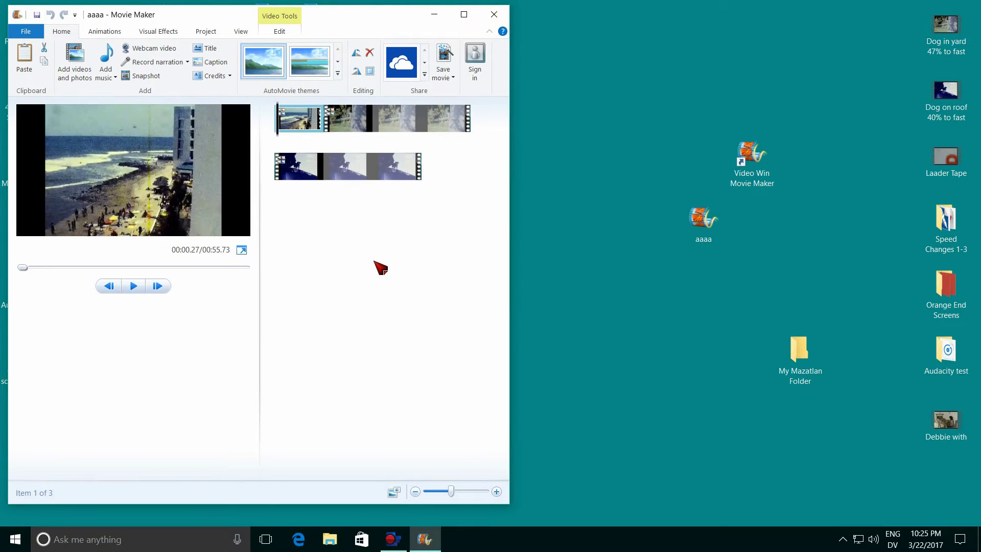
- Rename the Laader Tape clip on the desktop by adding an extra space between the two words
{"action": "right_click", "coordinate": [946, 156]}
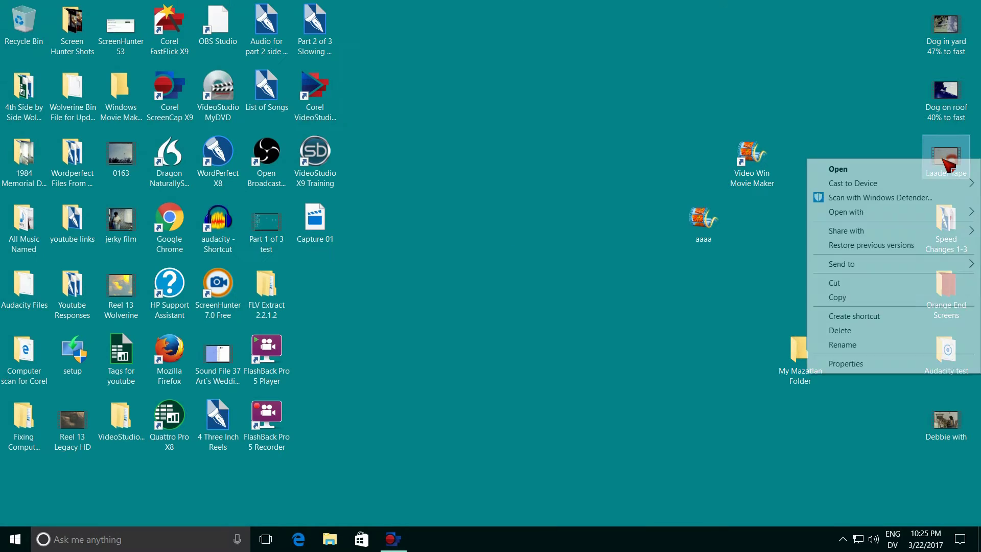
{"action": "left_click", "coordinate": [886, 347]}
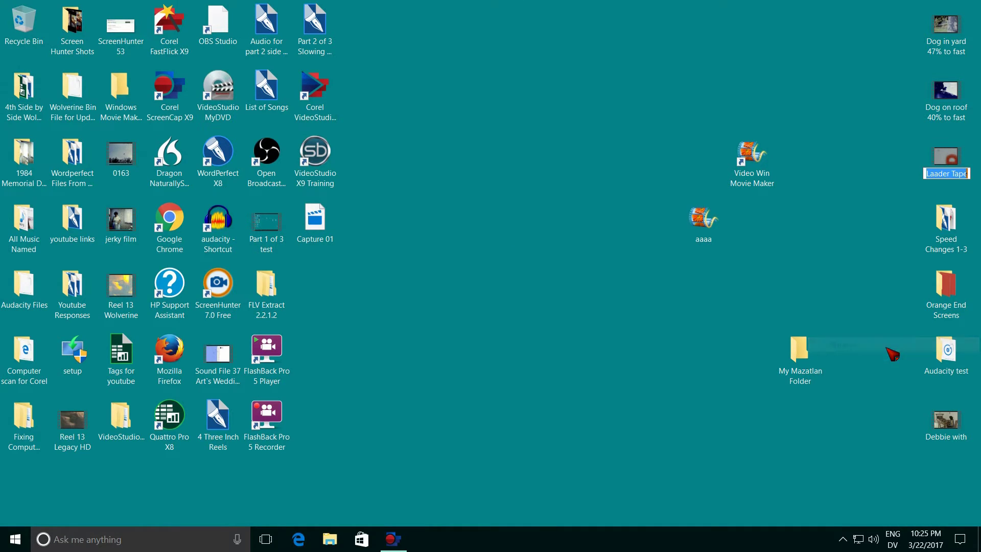
{"action": "left_click", "coordinate": [950, 174]}
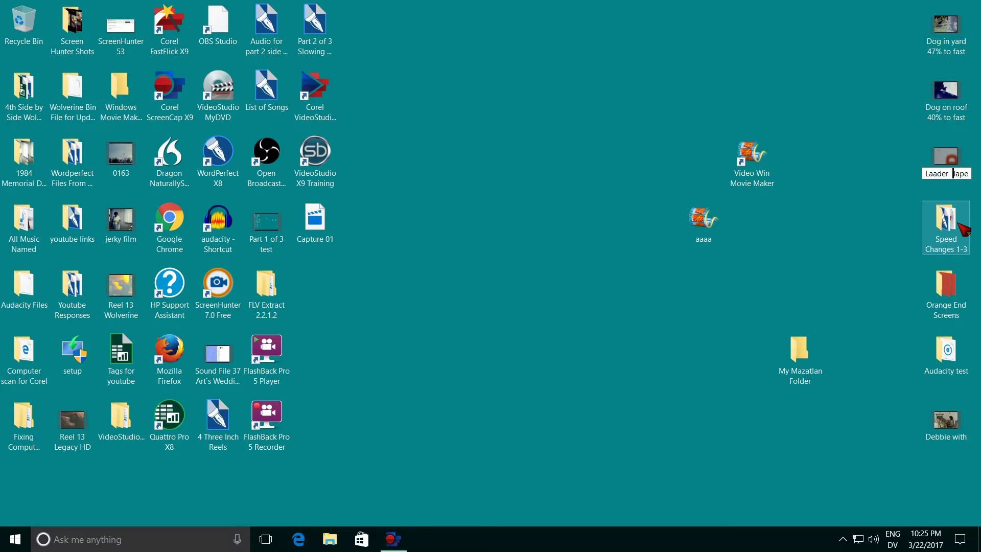
{"action": "key", "text": "Return"}
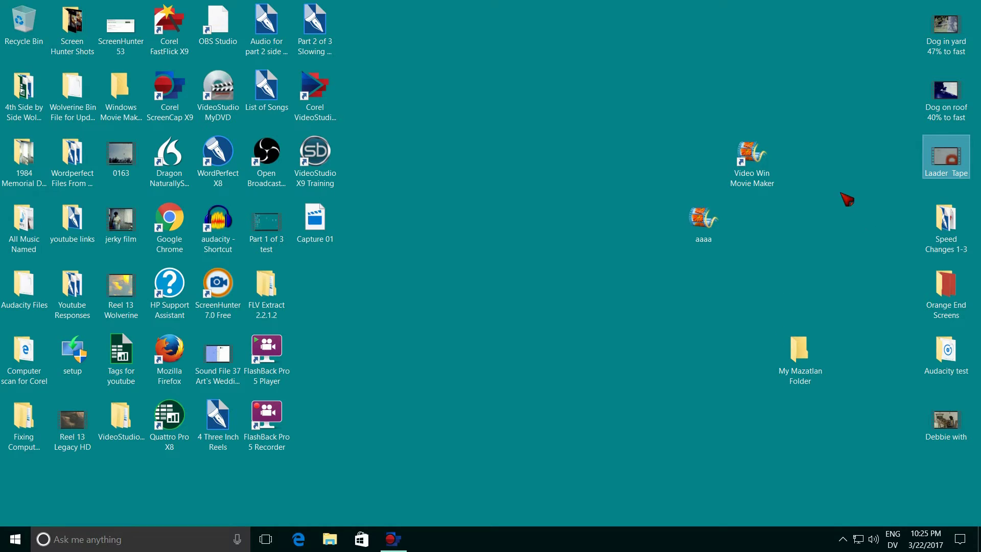
- Open the aaaa project to examine its first clip after the source file's renaming, and close the project
{"action": "double_click", "coordinate": [700, 229]}
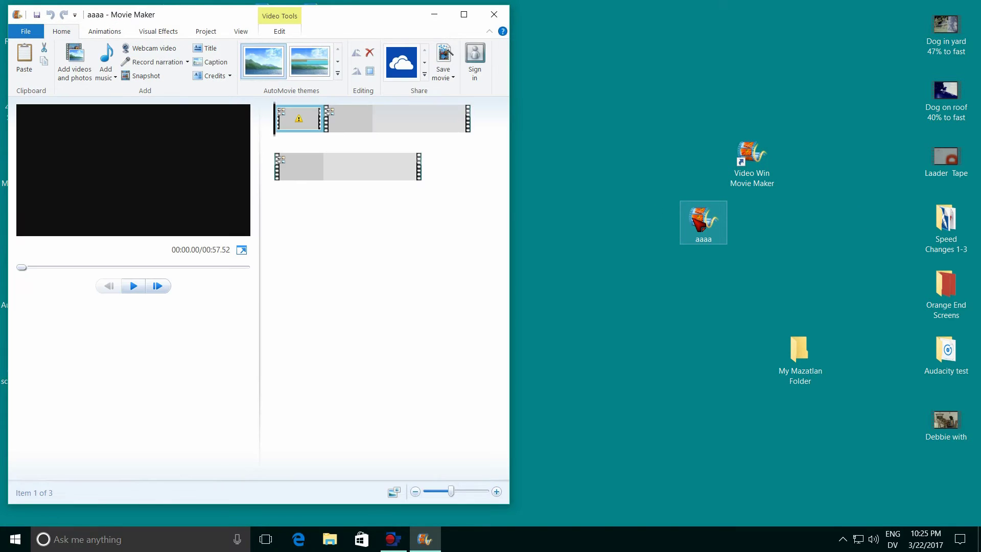
{"action": "right_click", "coordinate": [305, 121]}
{"action": "key", "text": "Escape"}
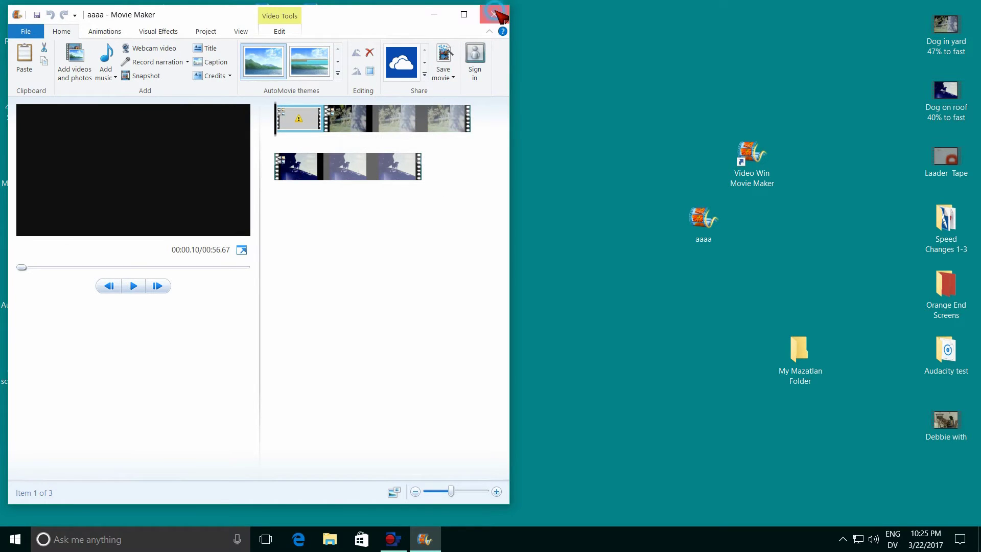
{"action": "left_click", "coordinate": [494, 15]}
{"action": "left_click", "coordinate": [289, 261]}
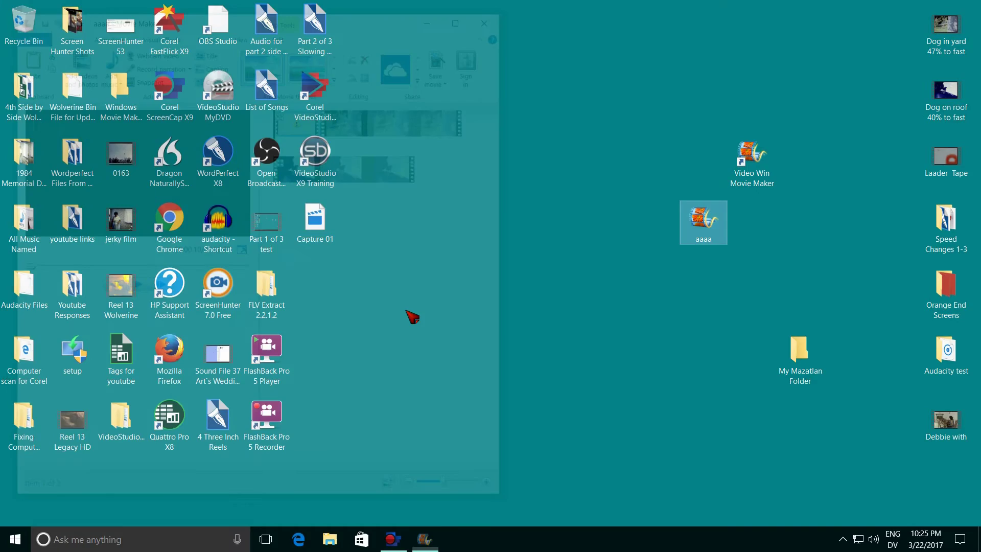
- Delete the aaaa project file from the desktop
{"action": "right_click", "coordinate": [704, 215]}
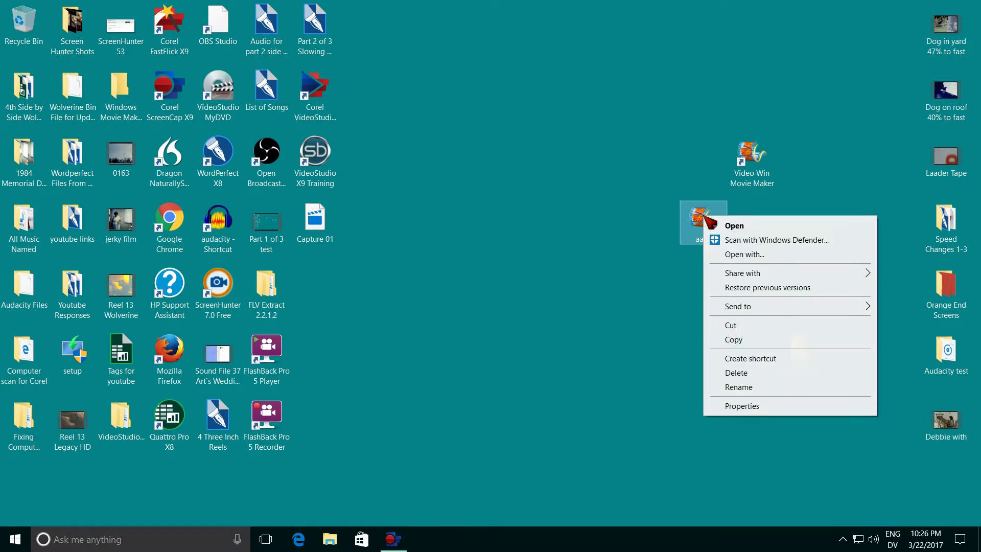
{"action": "left_click", "coordinate": [755, 372]}
{"action": "left_click", "coordinate": [541, 316]}
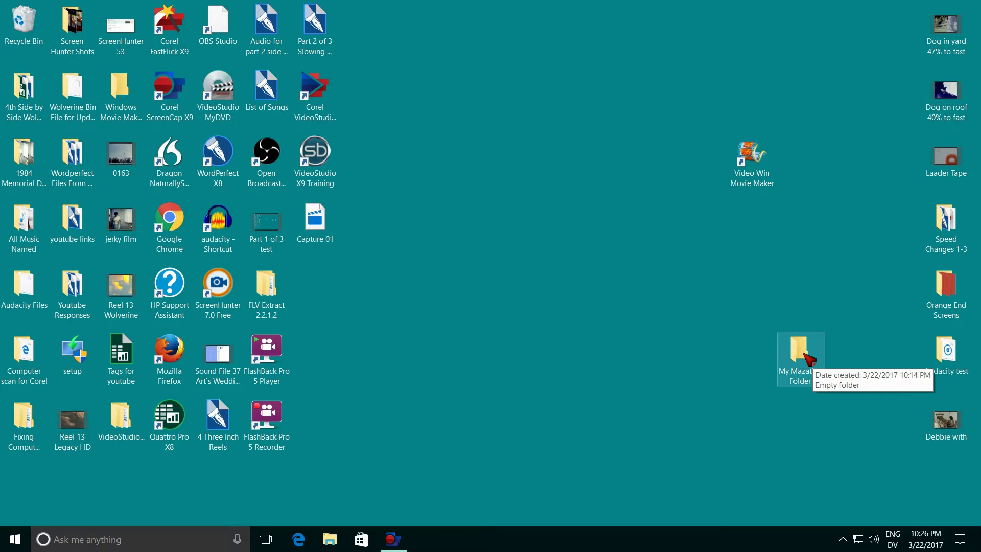
- Move the Dog in yard, Dog on roof and Laader Tape clips from the desktop into My Mazatlan Folder and close the folder
{"action": "double_click", "coordinate": [804, 347]}
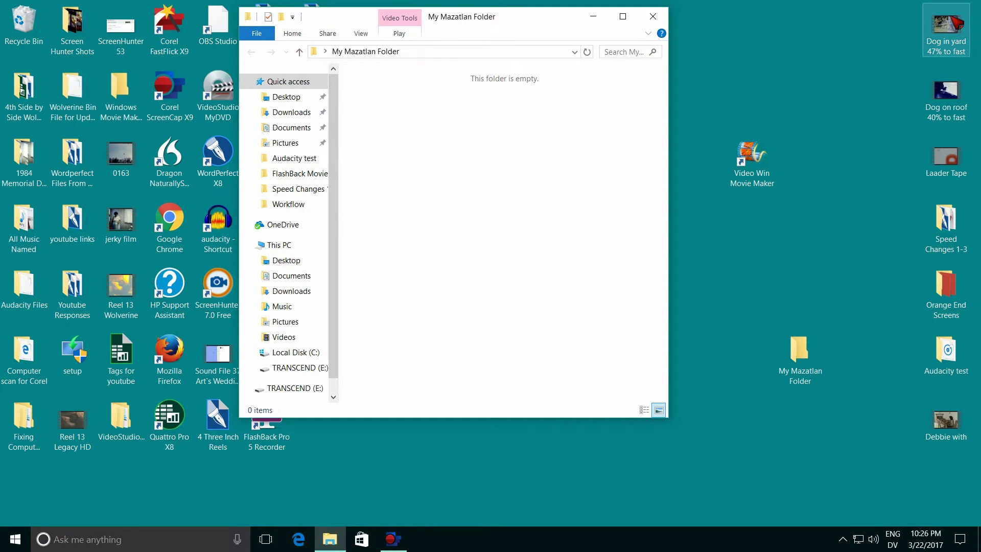
{"action": "left_click_drag", "start_coordinate": [954, 23], "coordinate": [431, 113]}
{"action": "left_click_drag", "start_coordinate": [946, 95], "coordinate": [465, 104]}
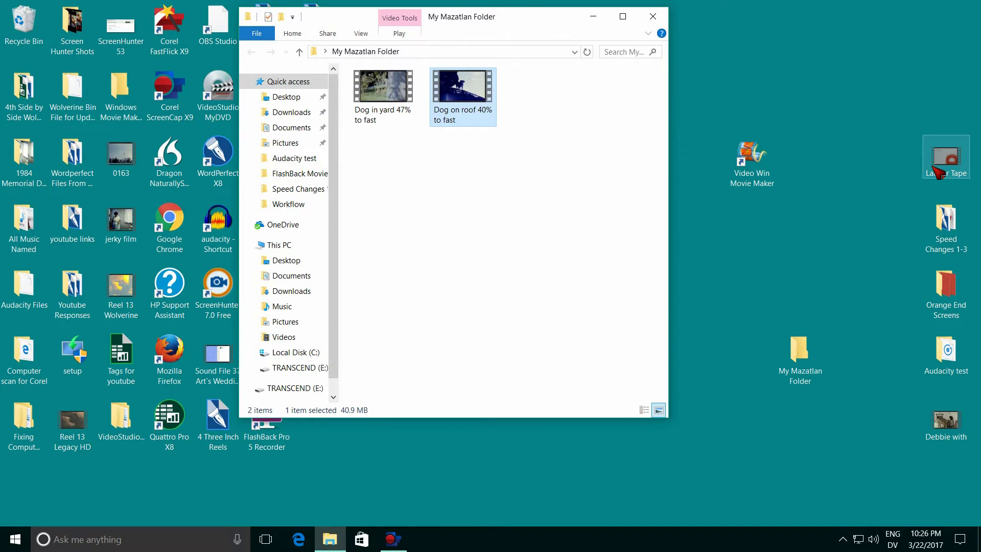
{"action": "left_click_drag", "start_coordinate": [939, 167], "coordinate": [540, 128]}
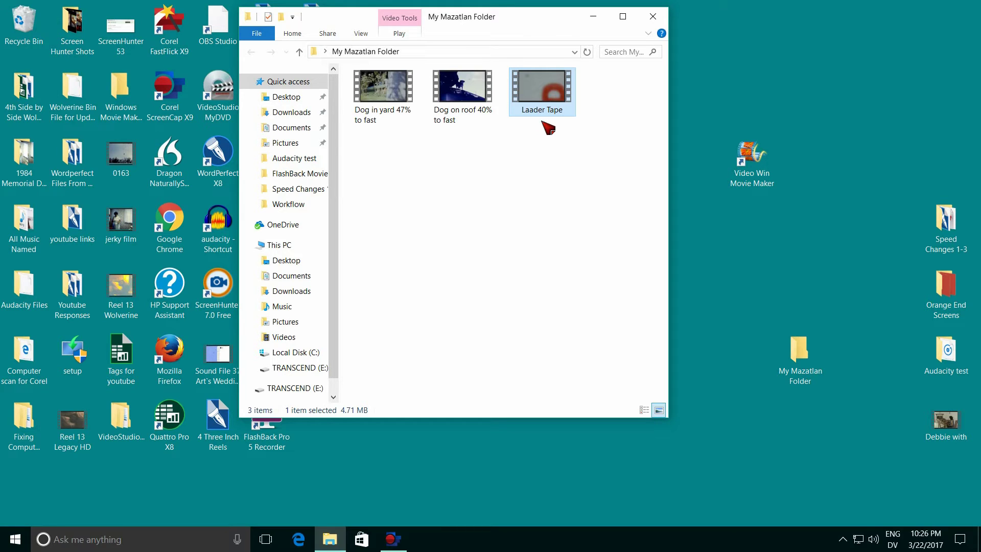
{"action": "left_click", "coordinate": [653, 16]}
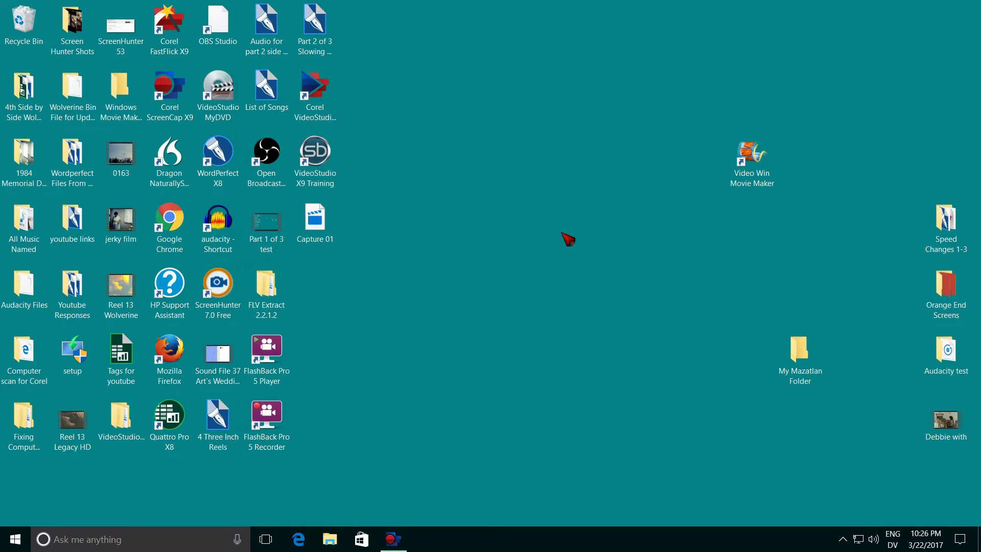
- Start Movie Maker and add the Laader Tape, Dog on roof and Dog in yard clips, in that order, from My Mazatlan Folder
{"action": "left_click", "coordinate": [751, 156]}
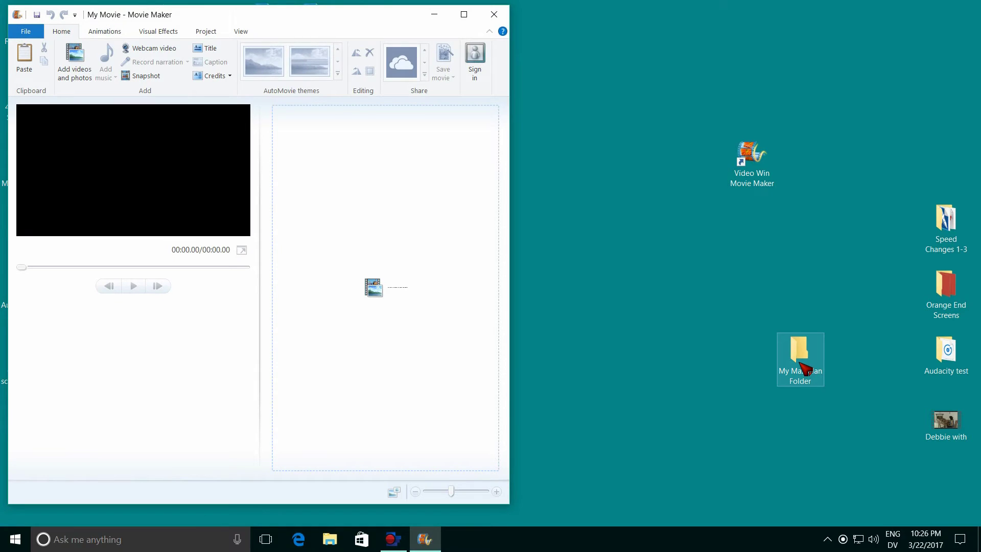
{"action": "double_click", "coordinate": [805, 367]}
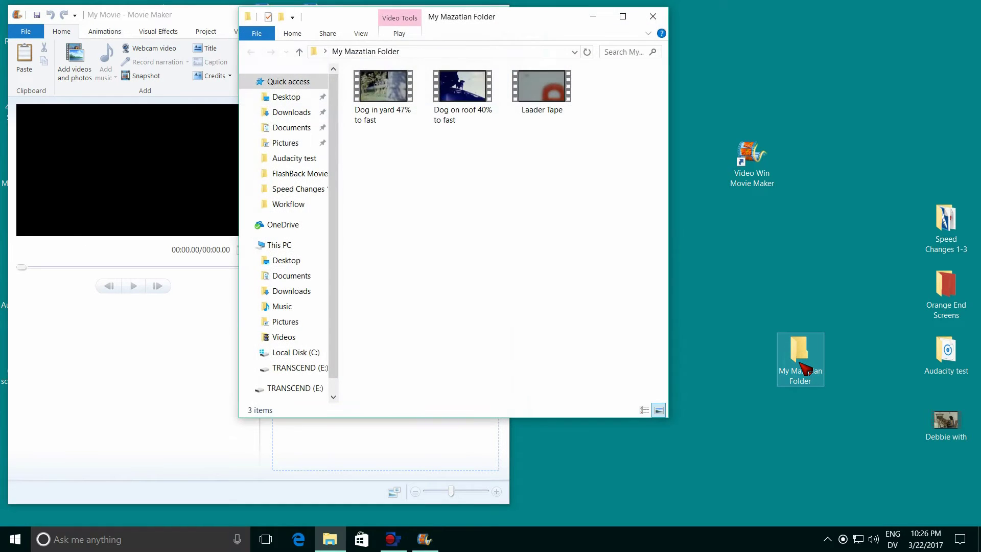
{"action": "left_click_drag", "start_coordinate": [553, 26], "coordinate": [851, 31]}
{"action": "left_click_drag", "start_coordinate": [840, 97], "coordinate": [323, 173]}
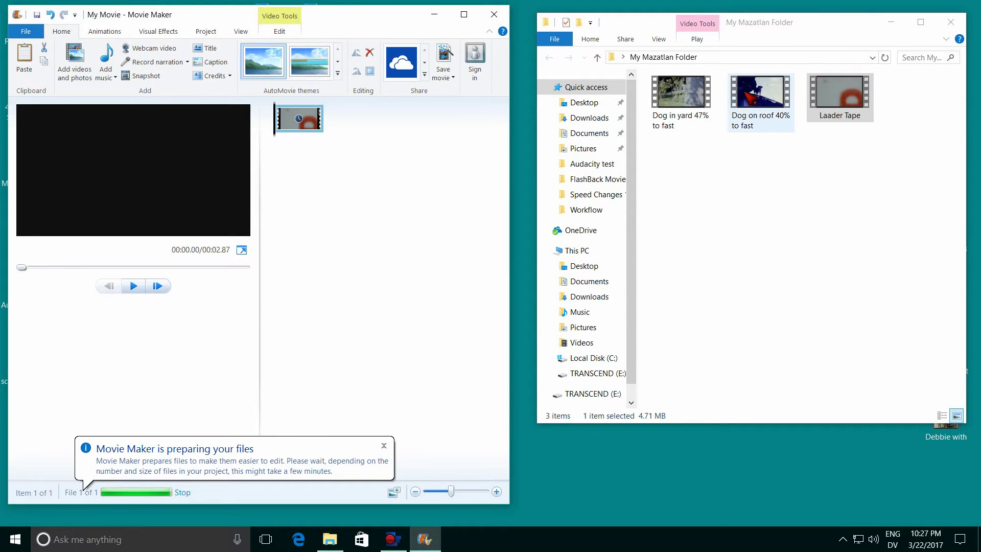
{"action": "left_click_drag", "start_coordinate": [760, 95], "coordinate": [380, 150]}
{"action": "left_click_drag", "start_coordinate": [661, 103], "coordinate": [394, 202]}
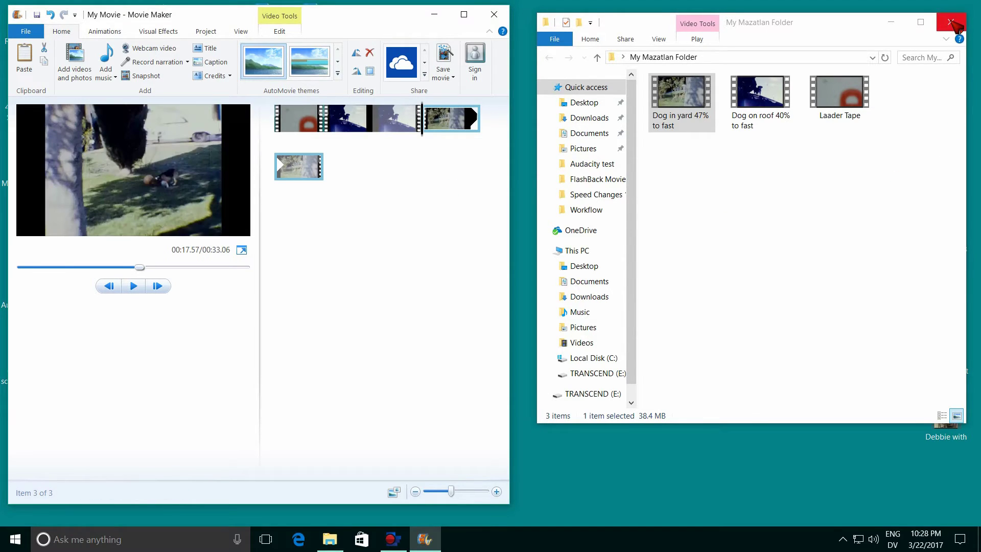
{"action": "left_click", "coordinate": [951, 22]}
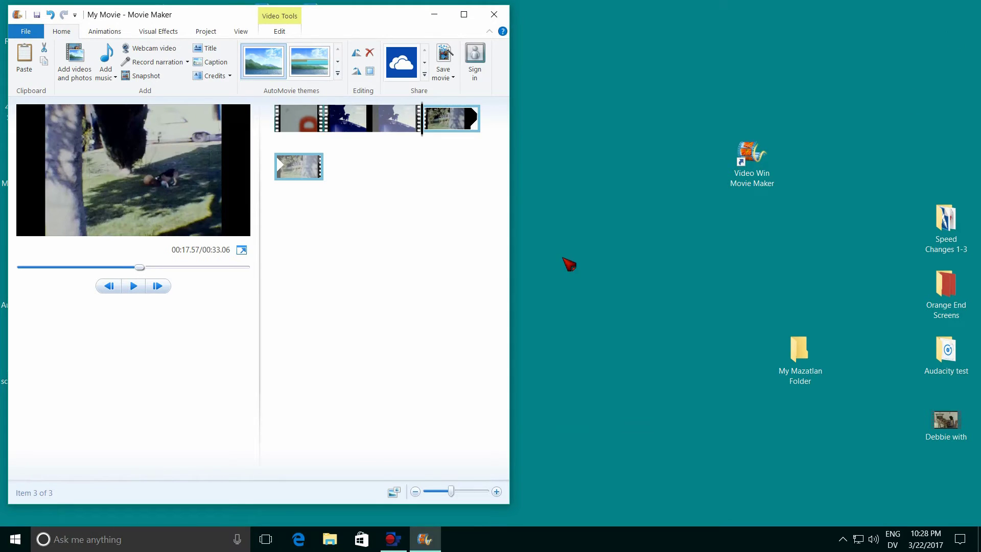
- Split the Laader Tape clip at 0.57 s, where the beach scene shows, and delete the leader piece before it
{"action": "left_click", "coordinate": [301, 125]}
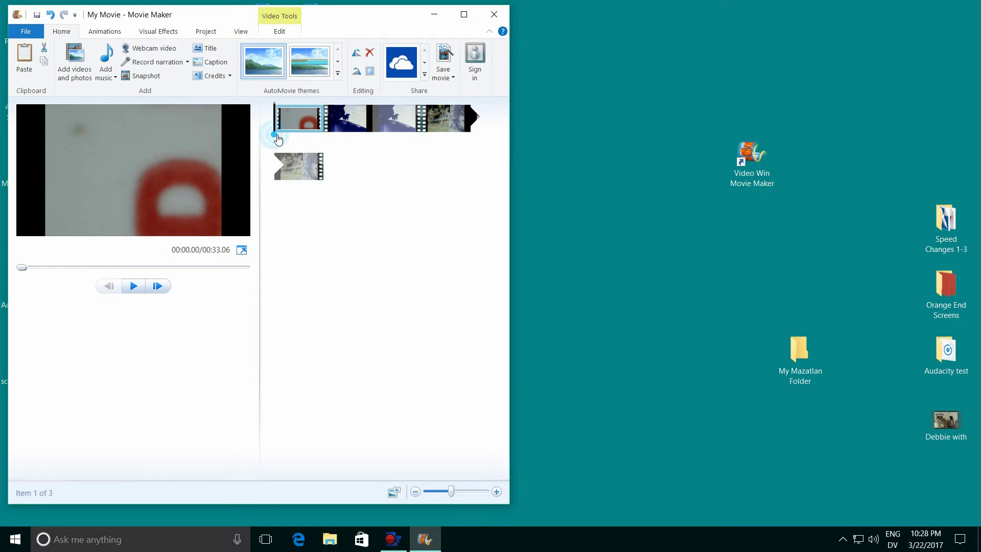
{"action": "left_click", "coordinate": [280, 140]}
{"action": "left_click", "coordinate": [284, 140]}
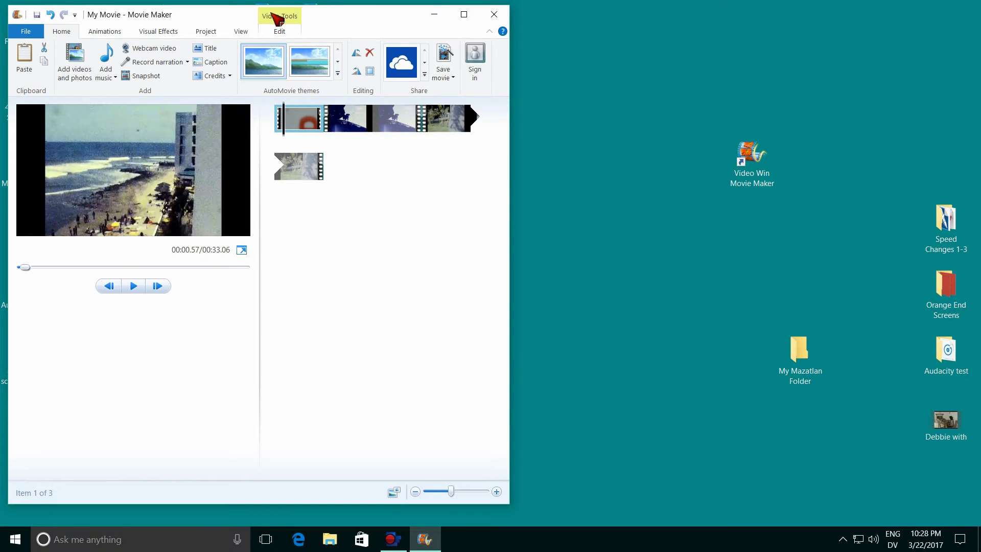
{"action": "left_click", "coordinate": [275, 16]}
{"action": "left_click", "coordinate": [275, 69]}
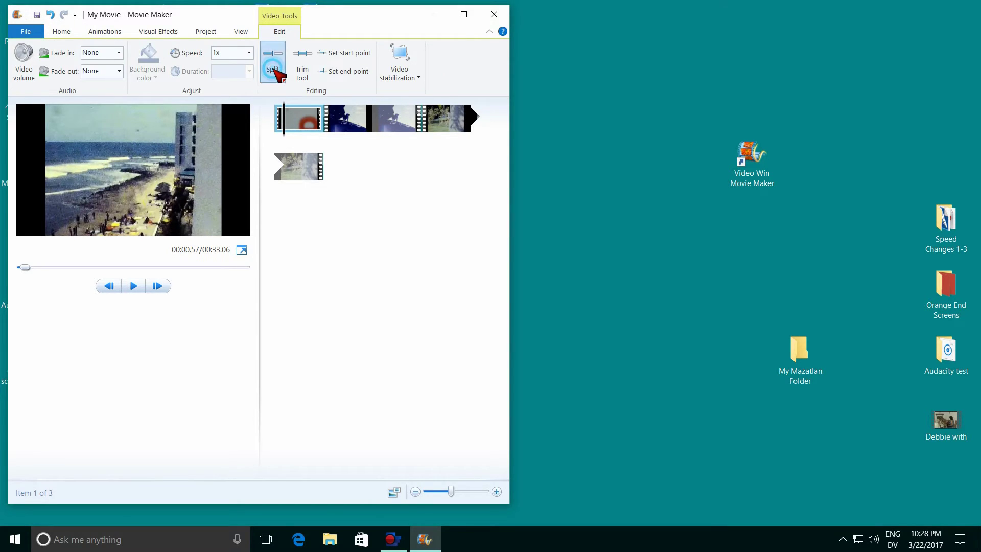
{"action": "left_click", "coordinate": [305, 128]}
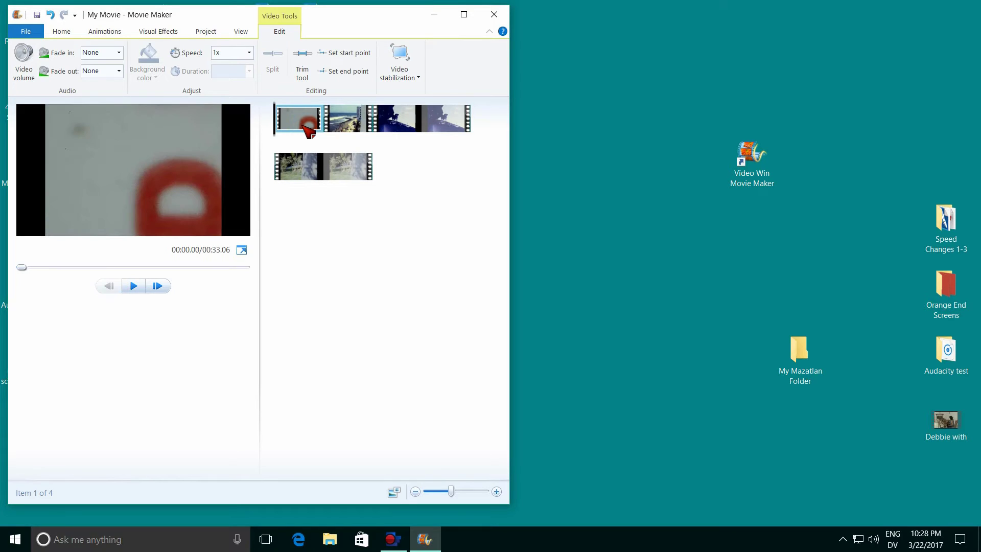
{"action": "key", "text": "Delete"}
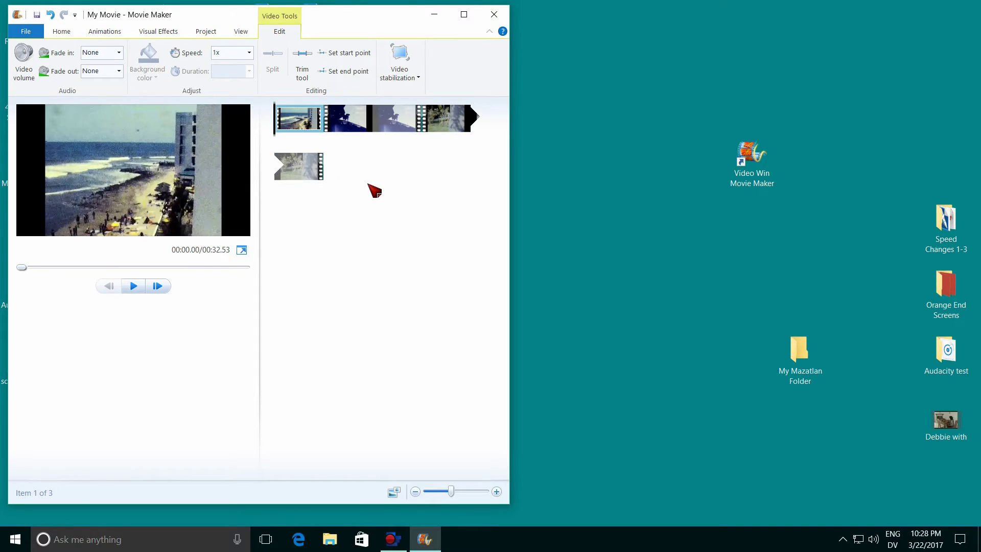
- Save the project as bbbb inside My Mazatlan Folder on the desktop and close the program
{"action": "left_click", "coordinate": [25, 32]}
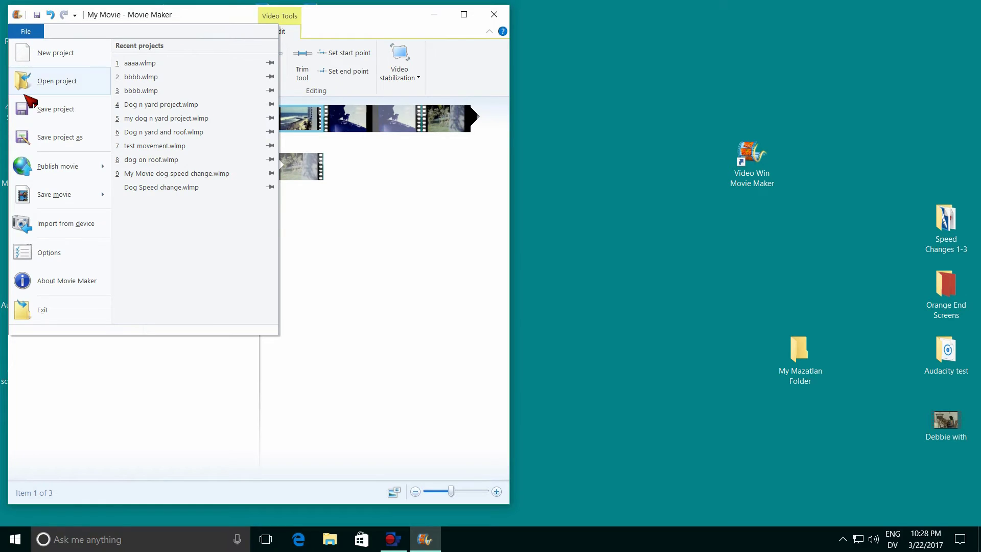
{"action": "left_click", "coordinate": [57, 138]}
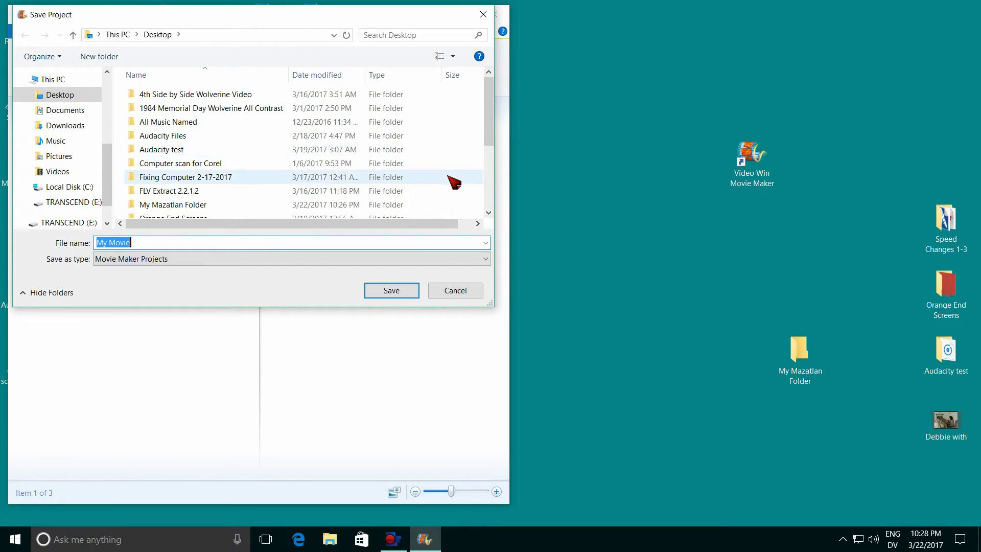
{"action": "left_click", "coordinate": [192, 205]}
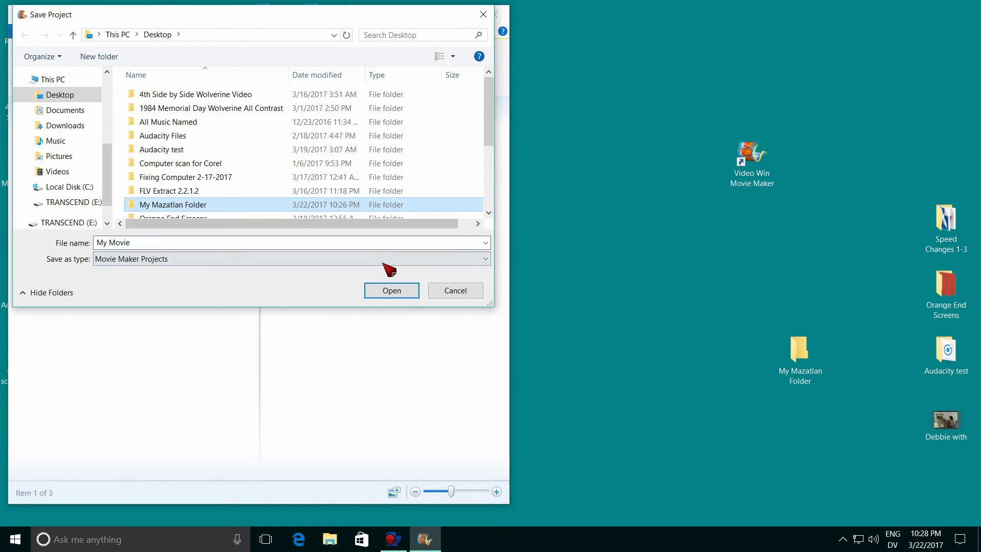
{"action": "left_click", "coordinate": [398, 292]}
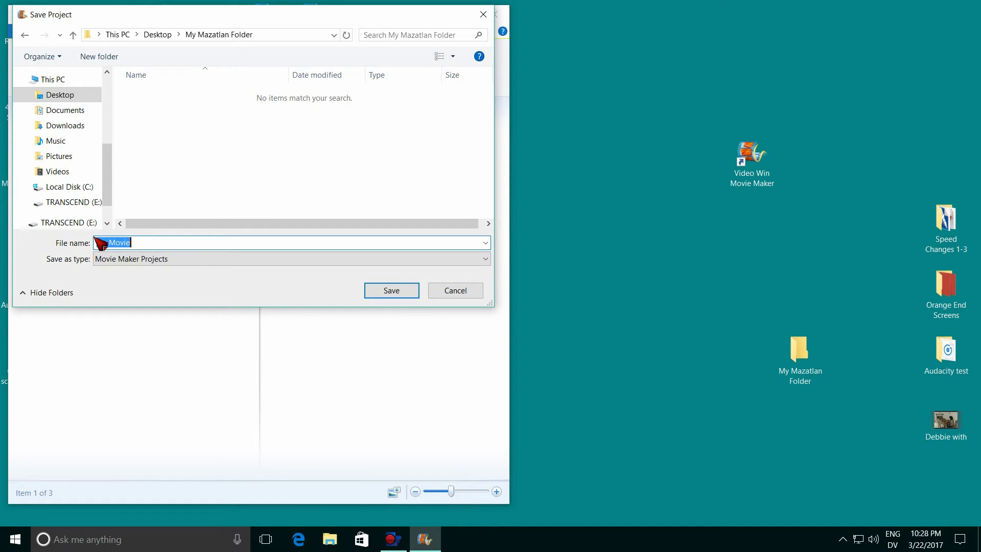
{"action": "key", "text": "BackSpace"}
{"action": "left_click", "coordinate": [391, 290]}
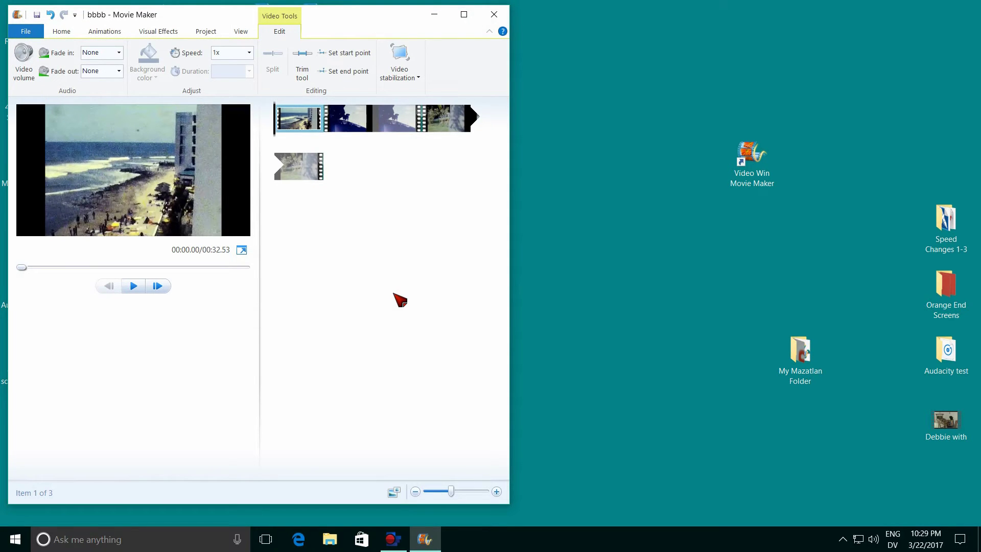
{"action": "left_click", "coordinate": [497, 15]}
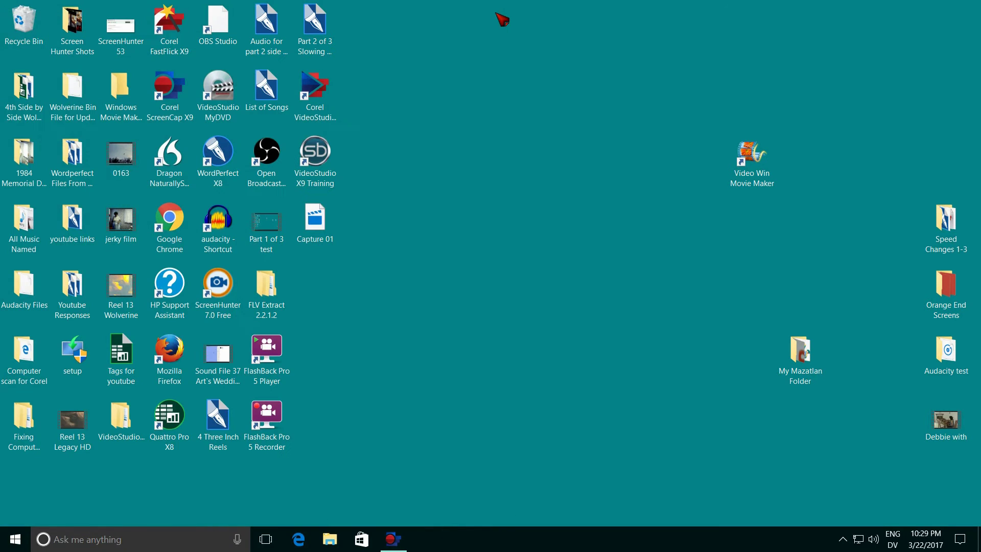
- Open the bbbb project from My Mazatlan Folder to check its clips, then close it without saving and close the folder
{"action": "double_click", "coordinate": [797, 358]}
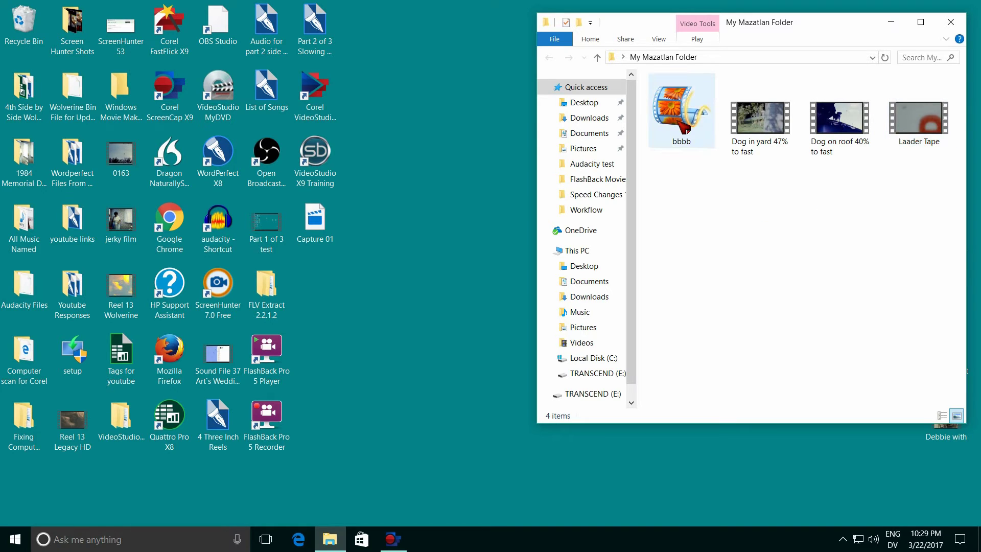
{"action": "double_click", "coordinate": [678, 122]}
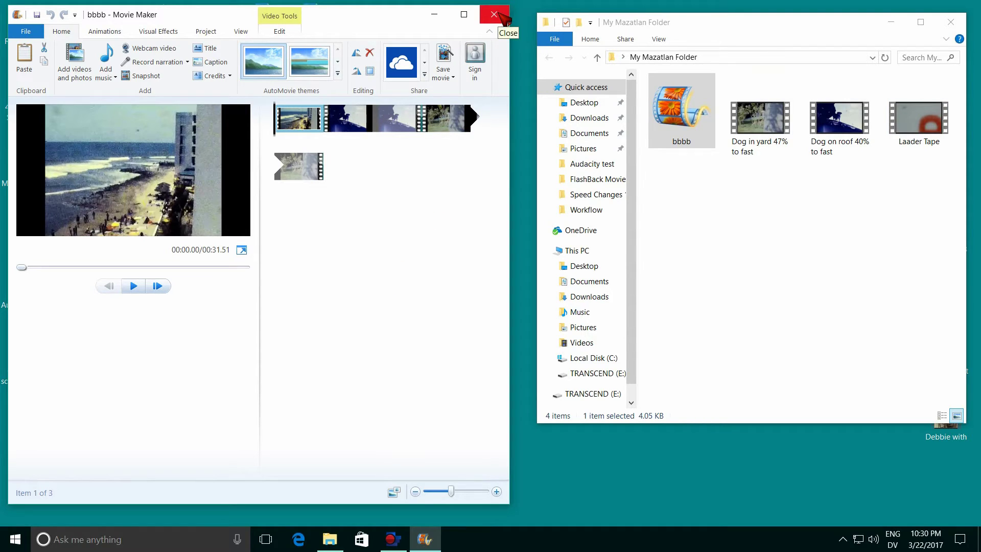
{"action": "left_click", "coordinate": [500, 15]}
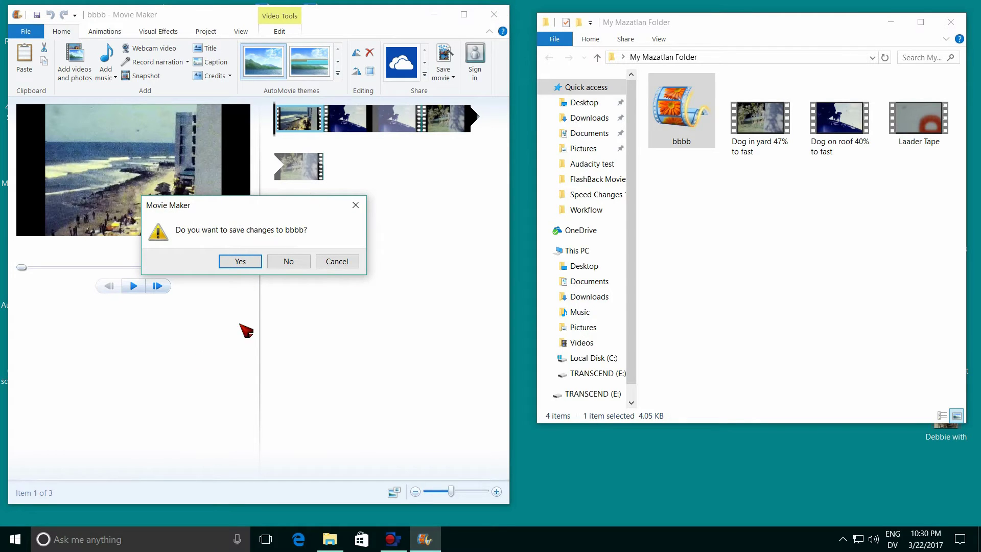
{"action": "left_click", "coordinate": [289, 262]}
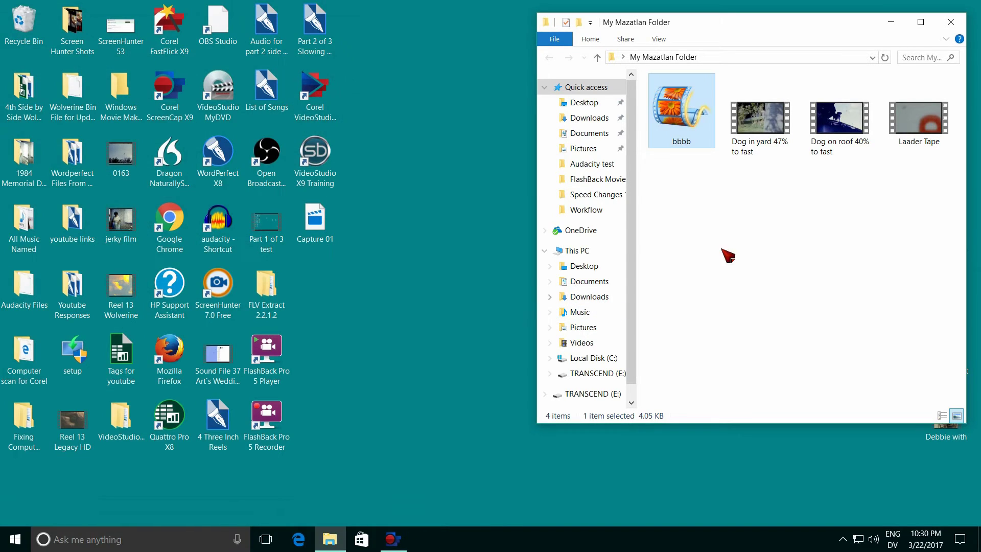
{"action": "left_click", "coordinate": [951, 22]}
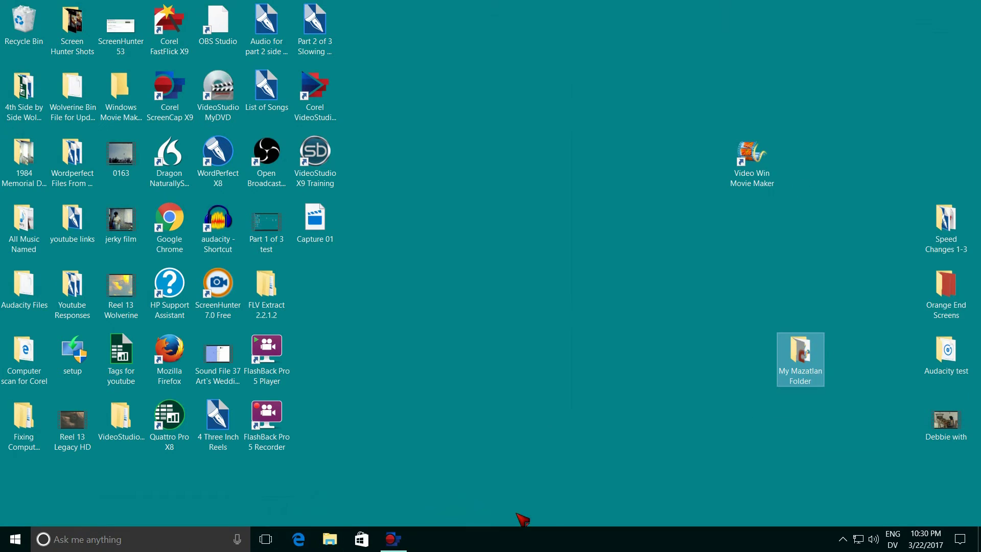
- Move My Mazatlan Folder from the desktop to the TRANSCEND (E:) drive
{"action": "key", "text": "super+e"}
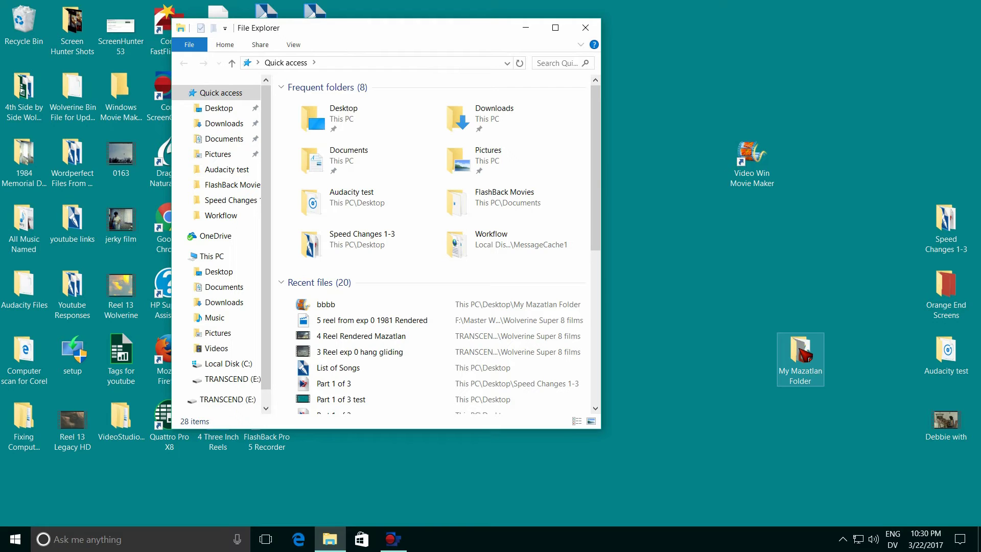
{"action": "left_click_drag", "start_coordinate": [803, 354], "coordinate": [193, 382]}
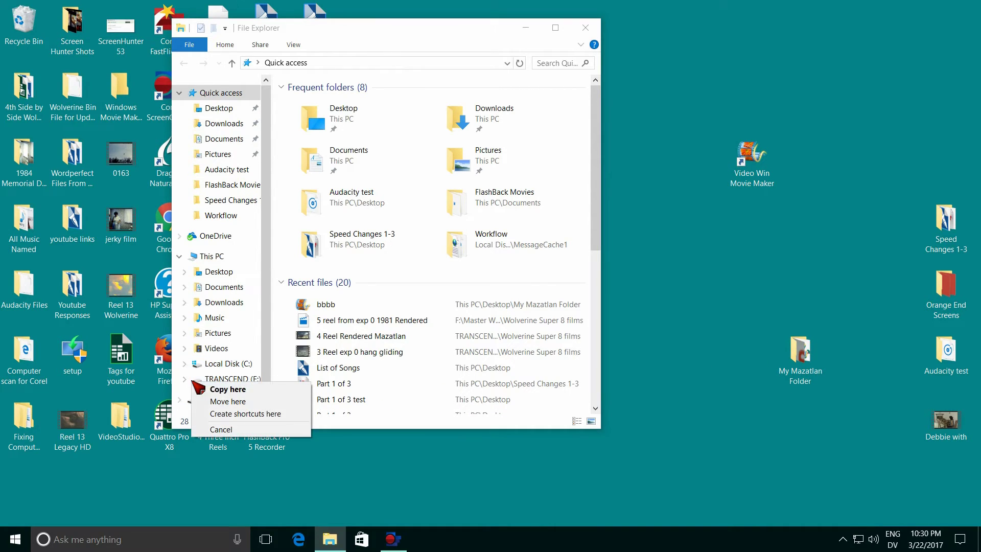
{"action": "left_click", "coordinate": [229, 401]}
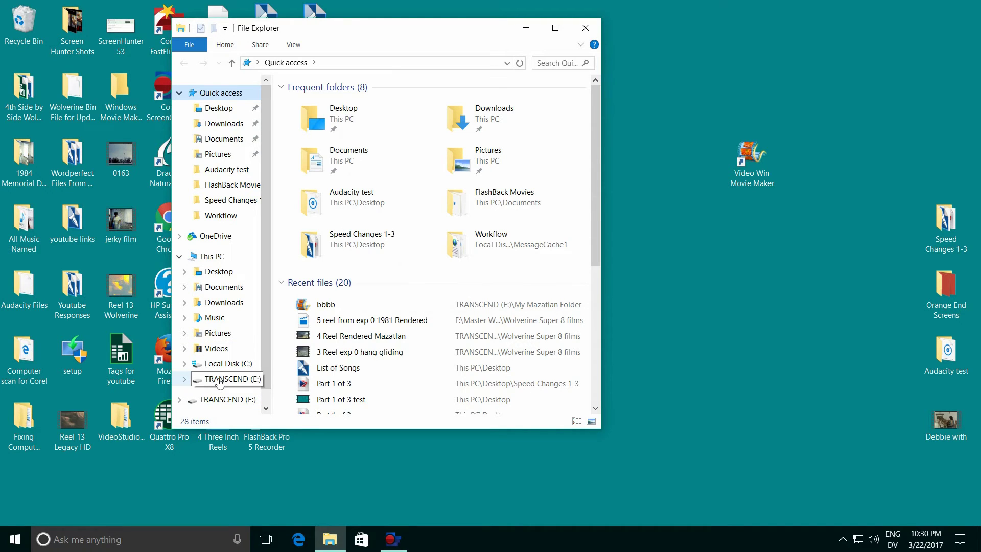
- Open the bbbb project from My Mazatlan Folder on the TRANSCEND (E:) drive, examine its clips in the timeline, and close the project
{"action": "left_click", "coordinate": [218, 380]}
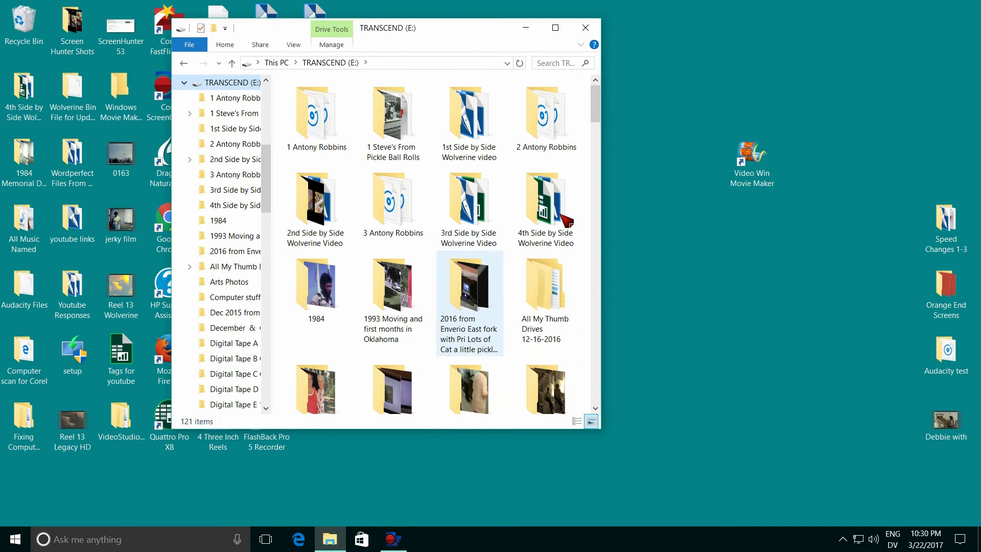
{"action": "left_click_drag", "start_coordinate": [598, 115], "coordinate": [606, 248]}
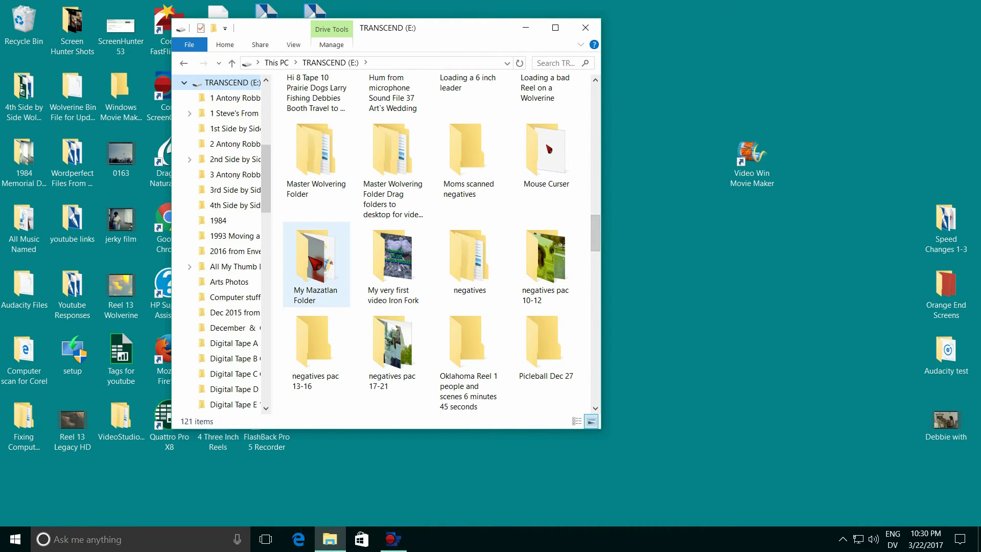
{"action": "double_click", "coordinate": [309, 257]}
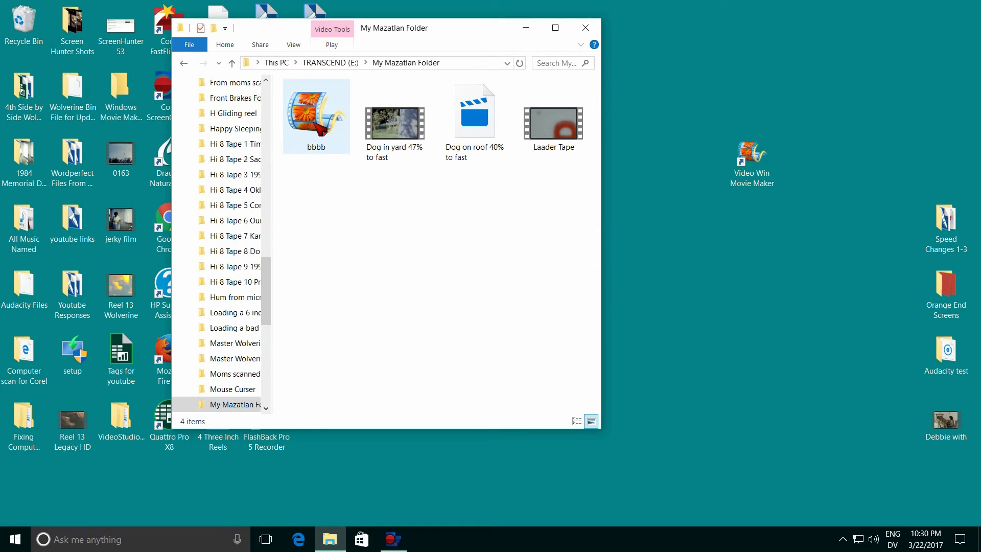
{"action": "double_click", "coordinate": [321, 131]}
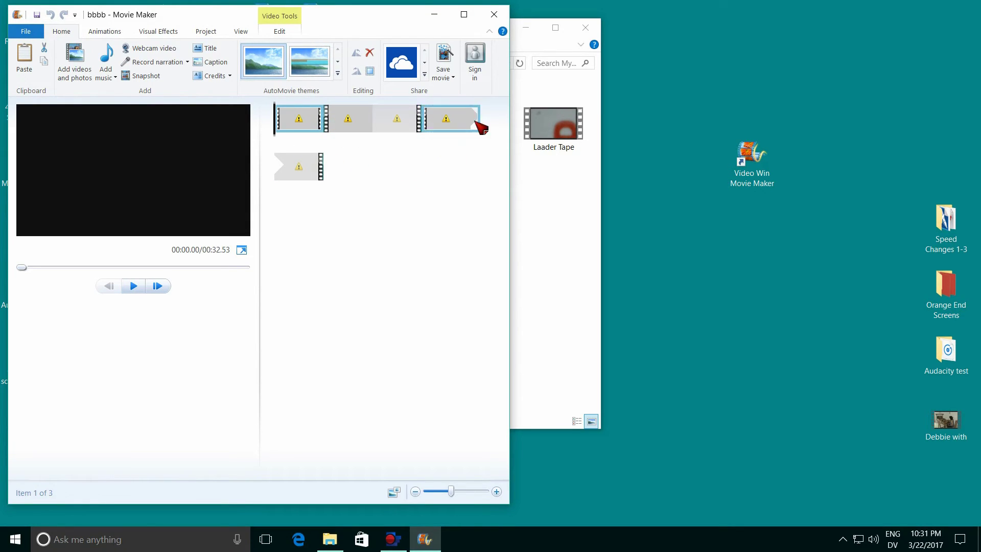
{"action": "left_click", "coordinate": [495, 17]}
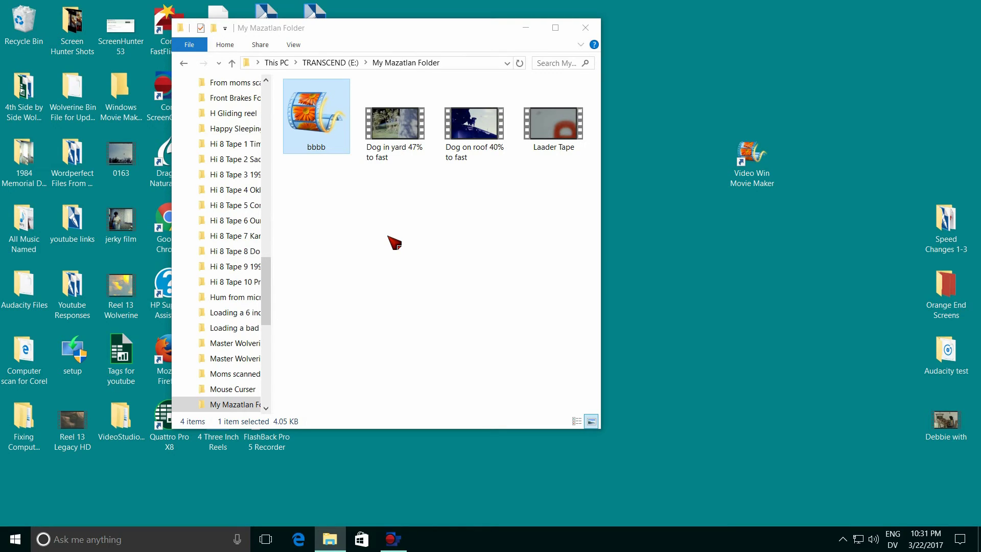
- Move My Mazatlan Folder from the TRANSCEND (E:) drive back to the desktop and close the file window
{"action": "left_click", "coordinate": [231, 63]}
{"action": "left_click_drag", "start_coordinate": [316, 368], "coordinate": [766, 355]}
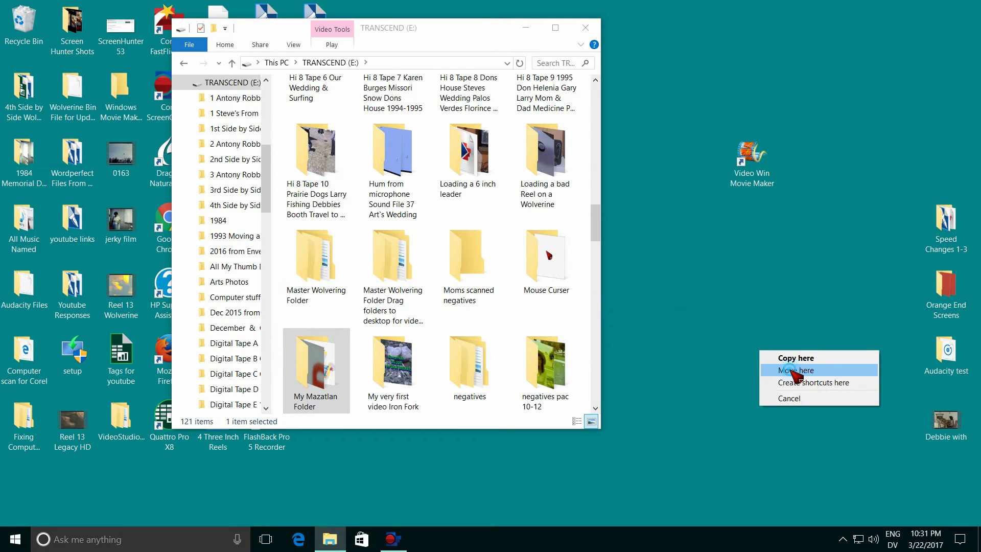
{"action": "left_click", "coordinate": [791, 370]}
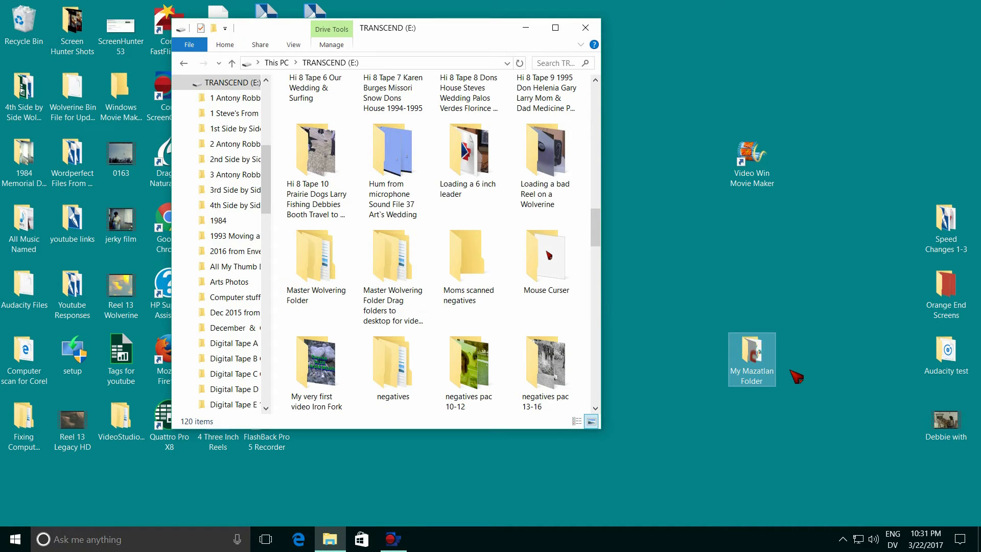
{"action": "left_click", "coordinate": [586, 28]}
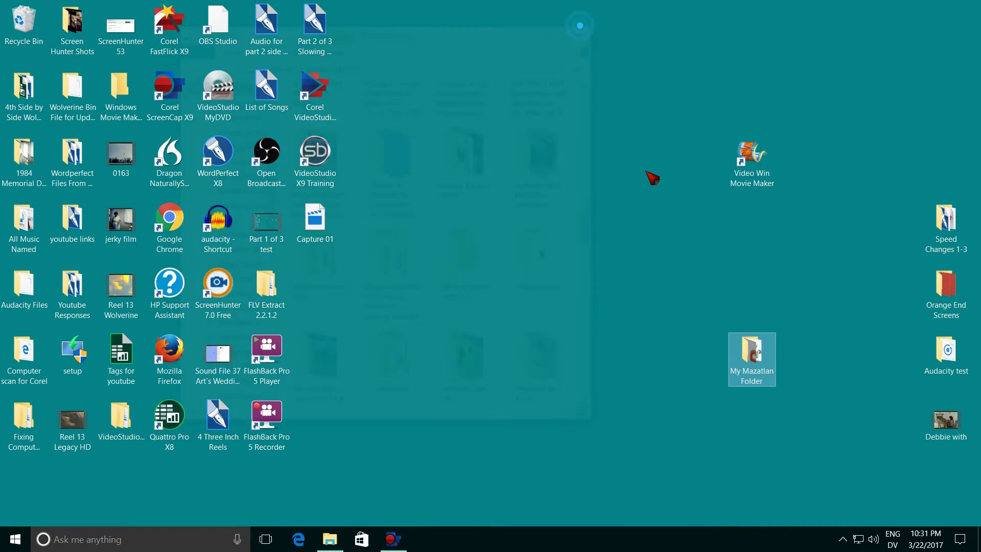
- Recheck the bbbb project's clips from the returned desktop folder, discard changes on closing, and close the folder
{"action": "double_click", "coordinate": [752, 360]}
{"action": "left_click", "coordinate": [314, 118]}
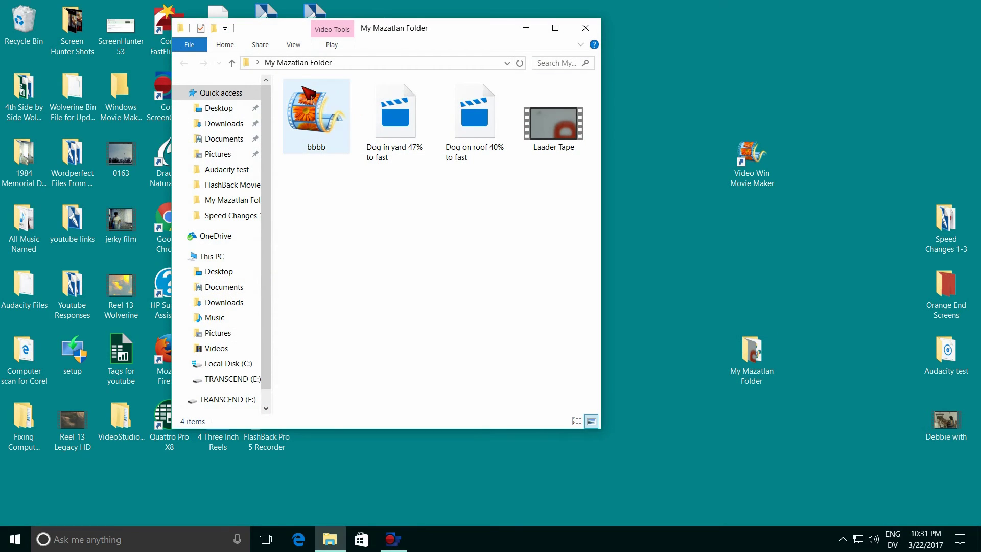
{"action": "double_click", "coordinate": [314, 117]}
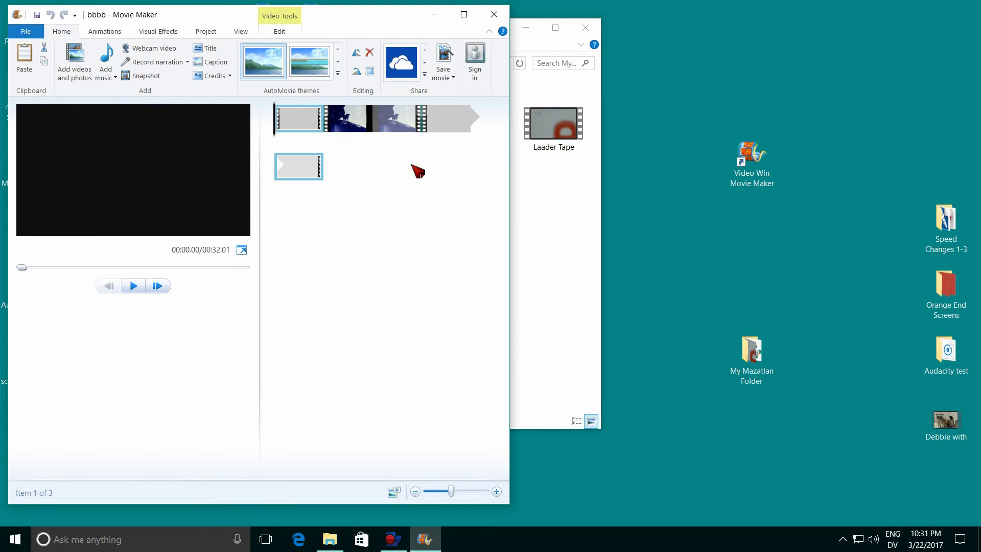
{"action": "left_click", "coordinate": [493, 15]}
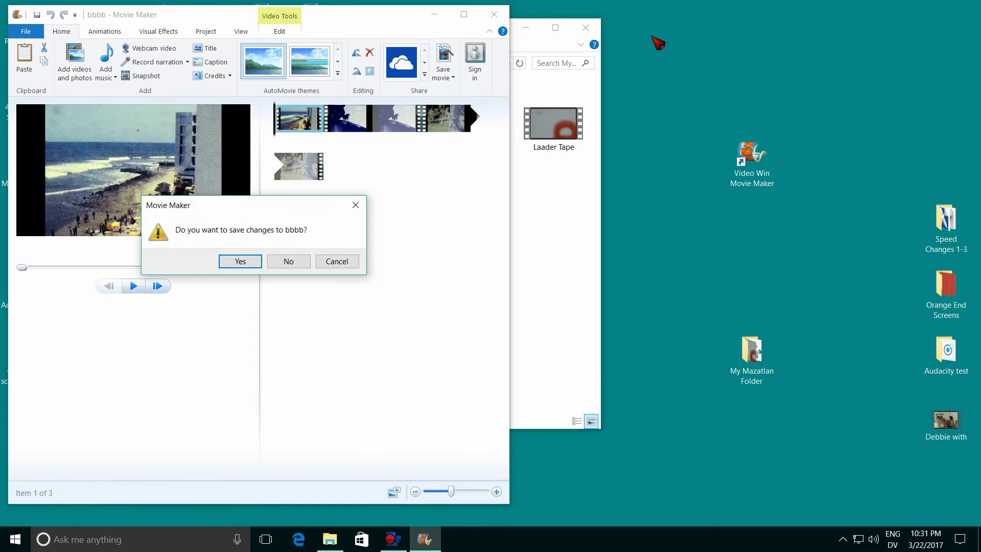
{"action": "left_click", "coordinate": [289, 261]}
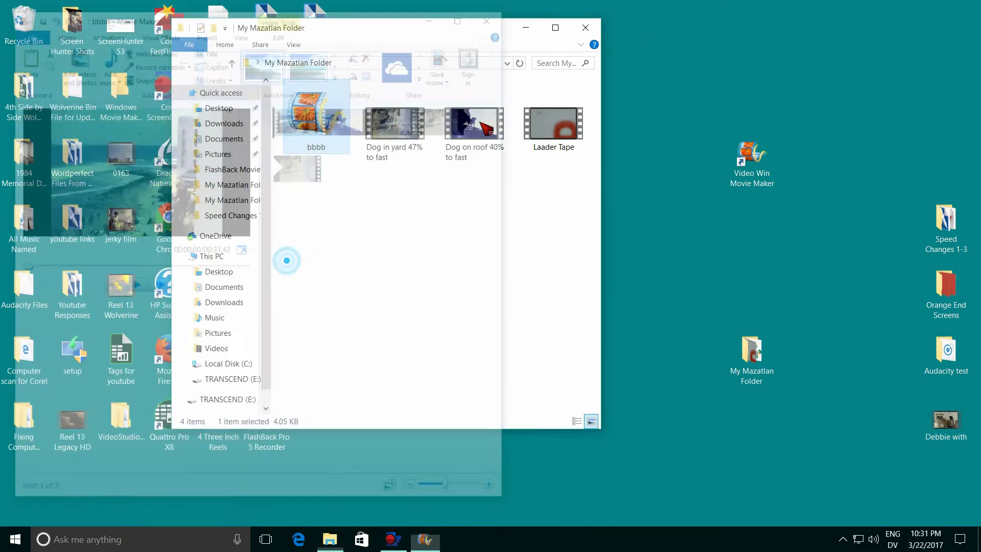
{"action": "left_click", "coordinate": [585, 27]}
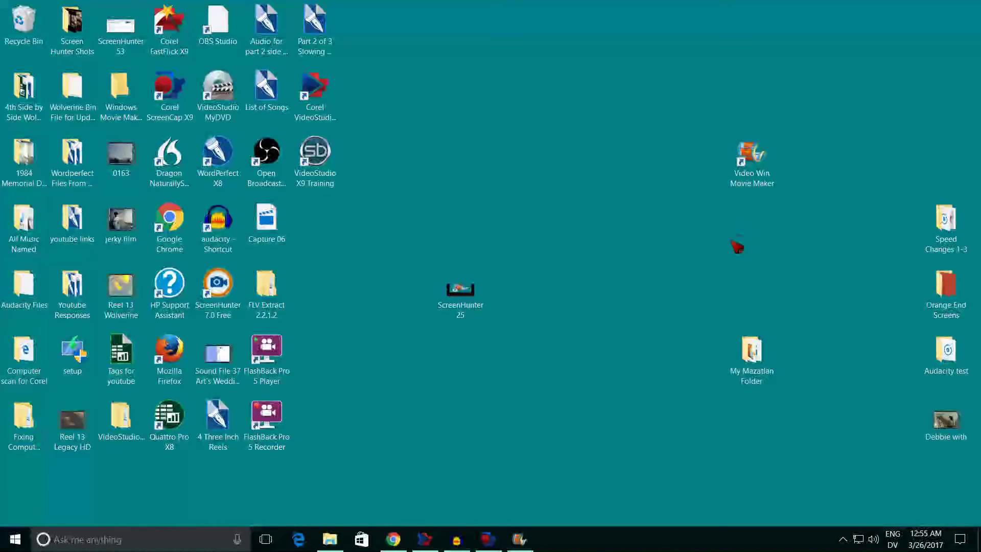
- Export the bbbb project as a movie for high-definition display, named cccc, in MPEG-4/H.264 format into My Mazatlan Folder
{"action": "double_click", "coordinate": [764, 159]}
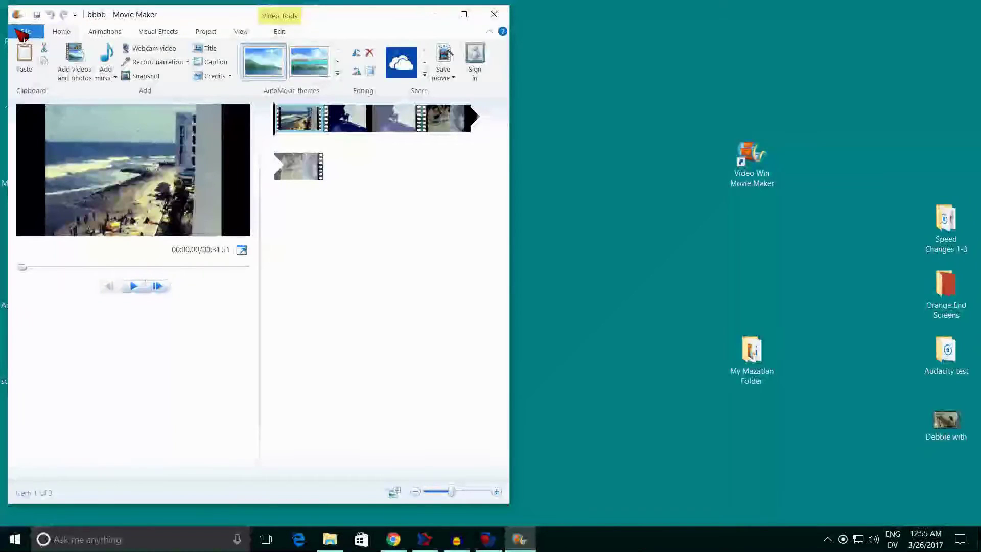
{"action": "left_click", "coordinate": [19, 31]}
{"action": "mouse_move", "coordinate": [53, 195]}
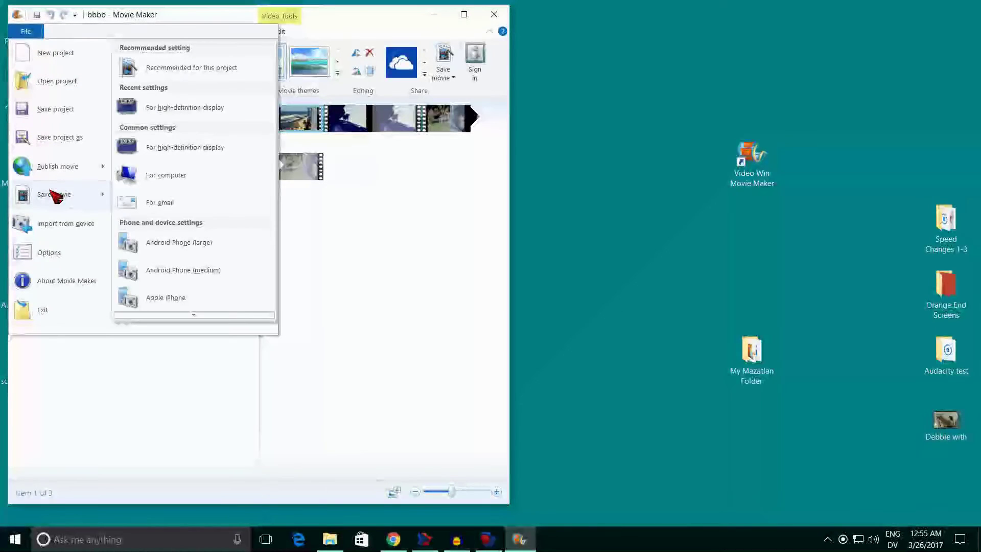
{"action": "left_click", "coordinate": [157, 149]}
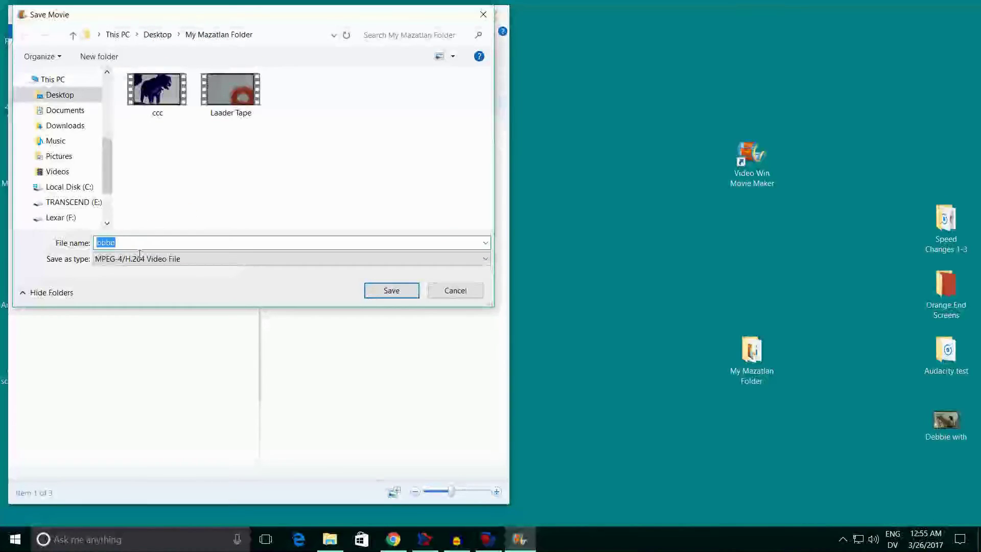
{"action": "key", "text": "BackSpace"}
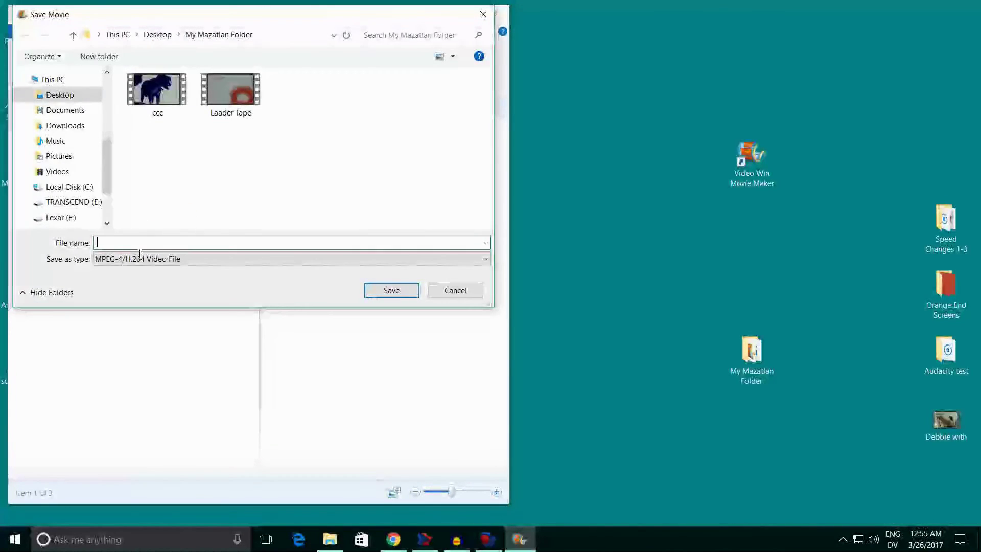
{"action": "type", "text": "cccc"}
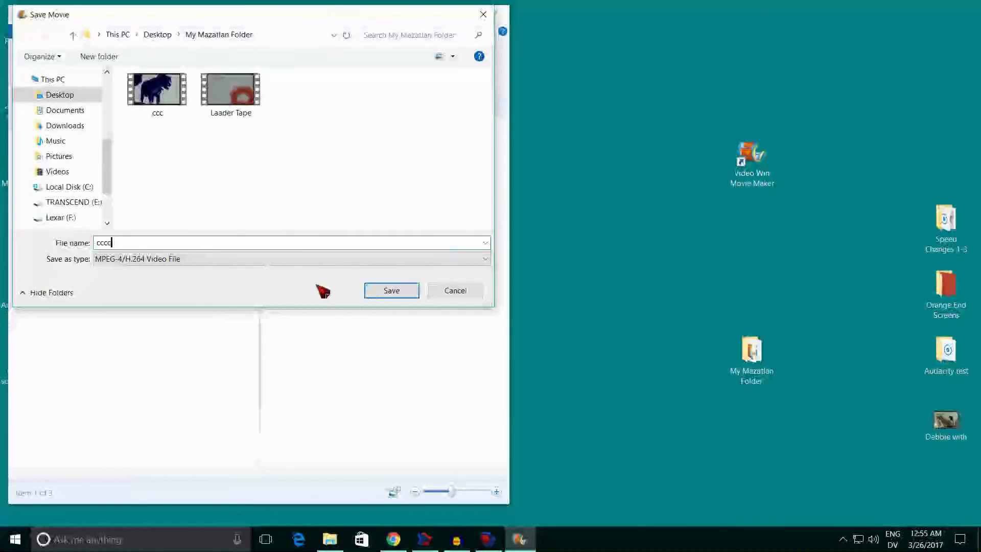
{"action": "left_click", "coordinate": [406, 292]}
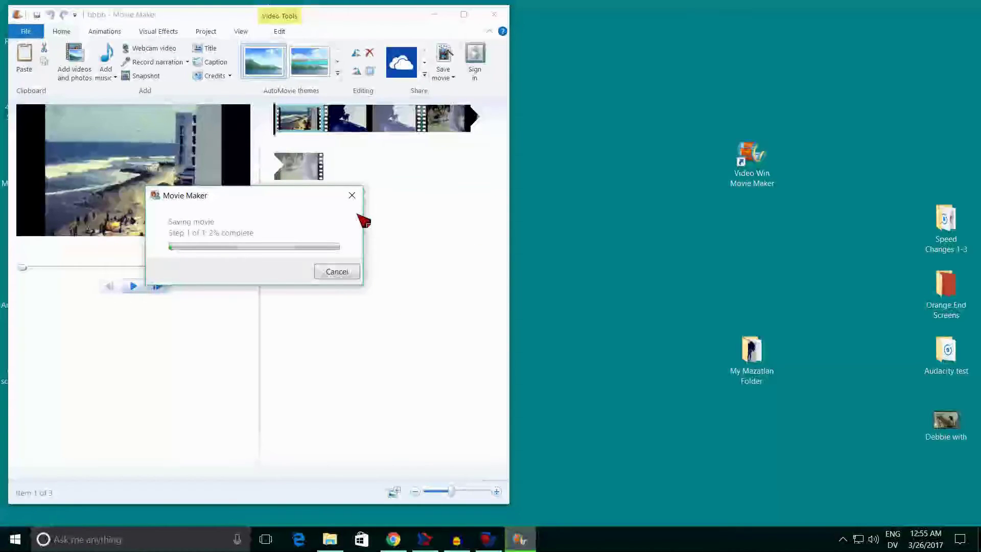
- Play the ccc movie from My Mazatlan Folder on the desktop and close the player
{"action": "key", "text": "super+d"}
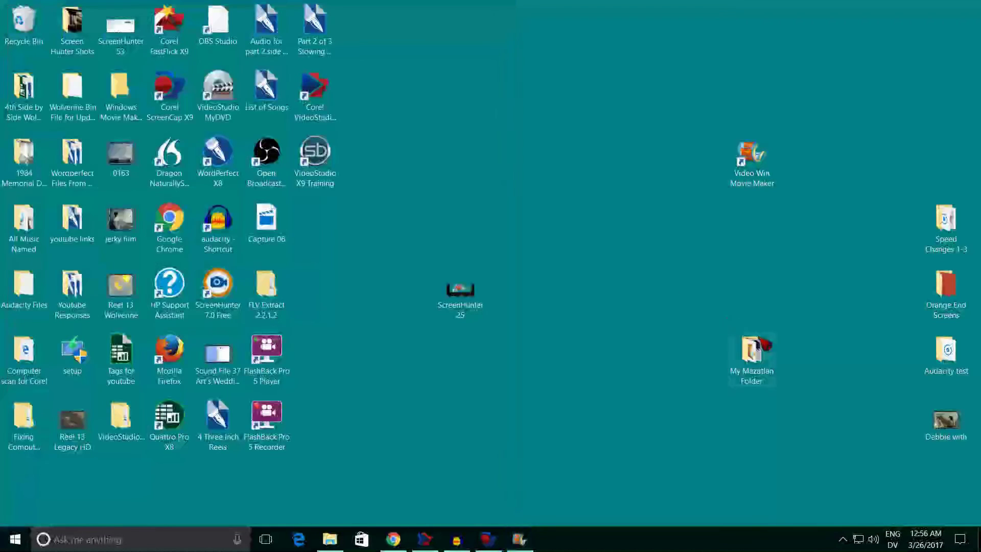
{"action": "double_click", "coordinate": [751, 353]}
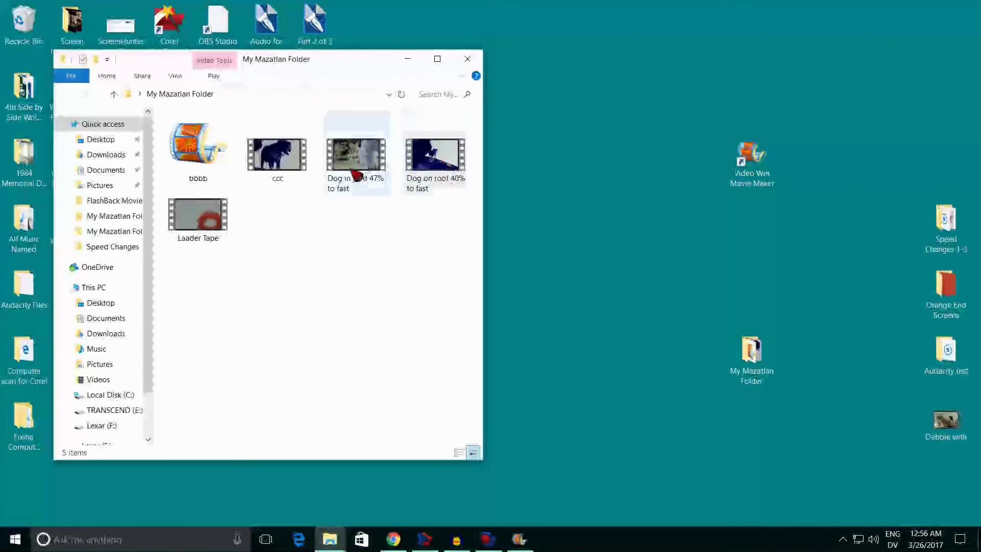
{"action": "left_click", "coordinate": [284, 162]}
{"action": "double_click", "coordinate": [284, 162]}
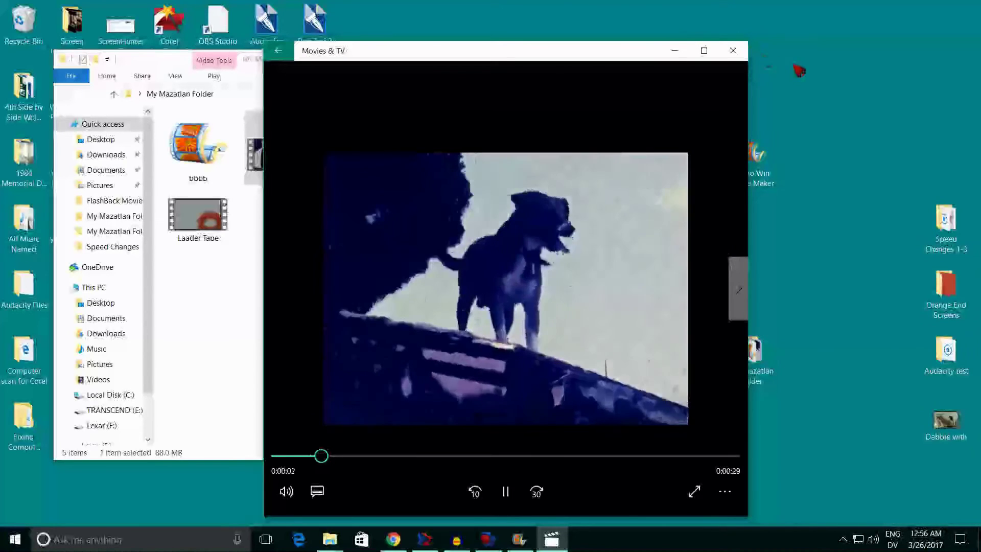
{"action": "left_click", "coordinate": [733, 53]}
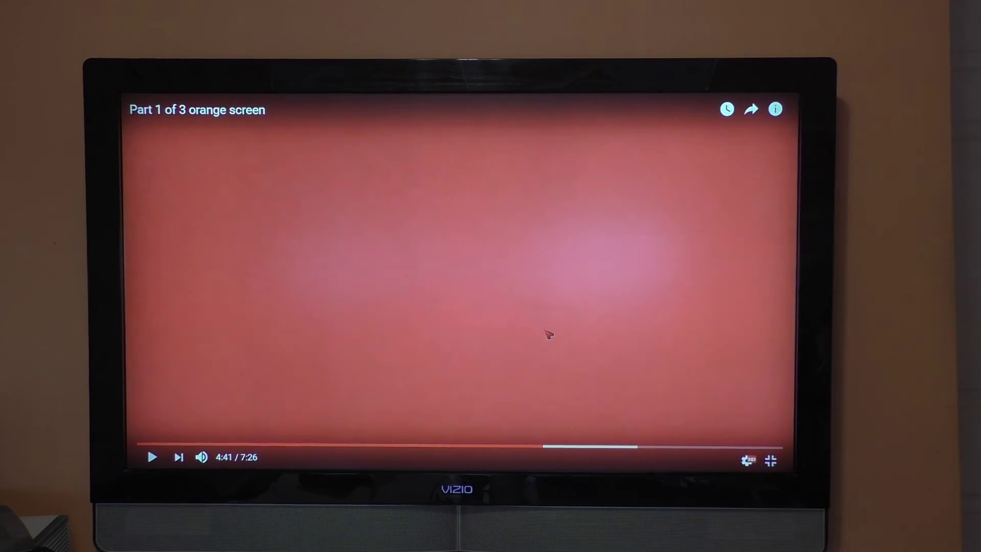
{"action": "left_click", "coordinate": [772, 110]}
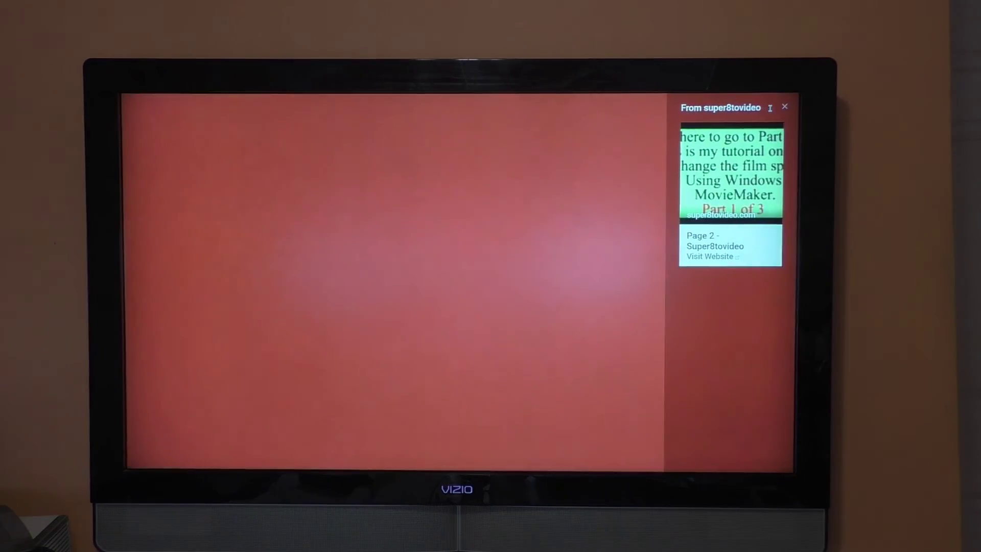
{"action": "left_click", "coordinate": [741, 177]}
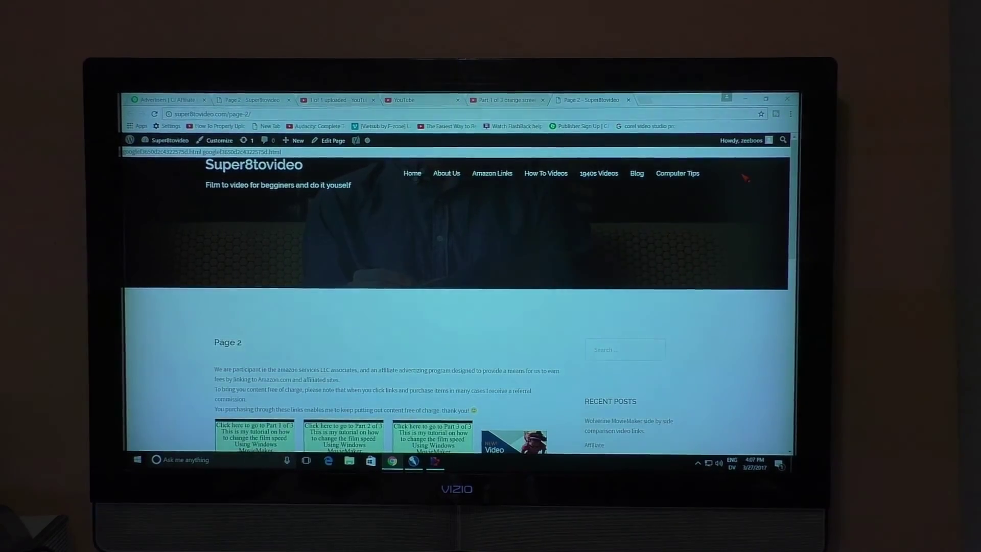
{"action": "scroll", "coordinate": [460, 307], "scroll_direction": "down", "scroll_amount": 4}
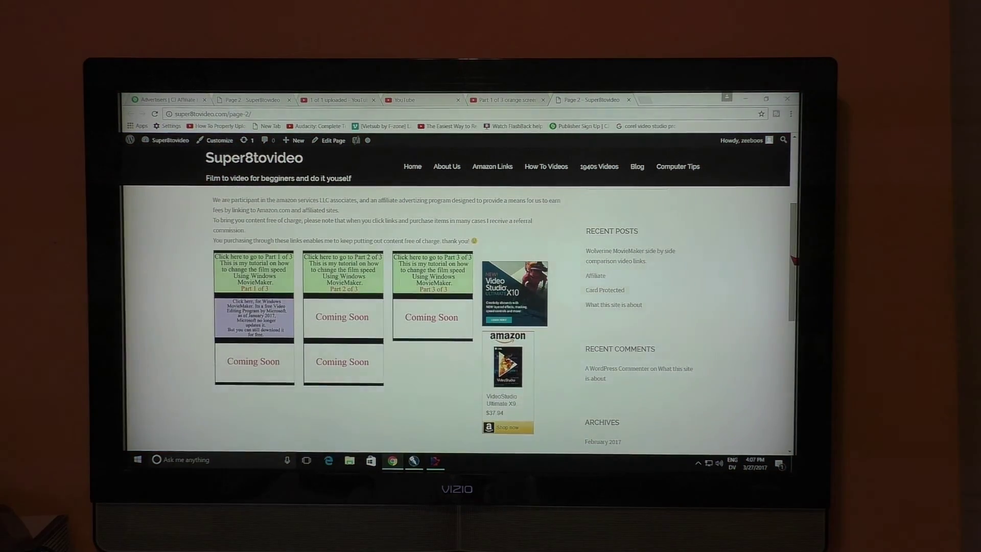